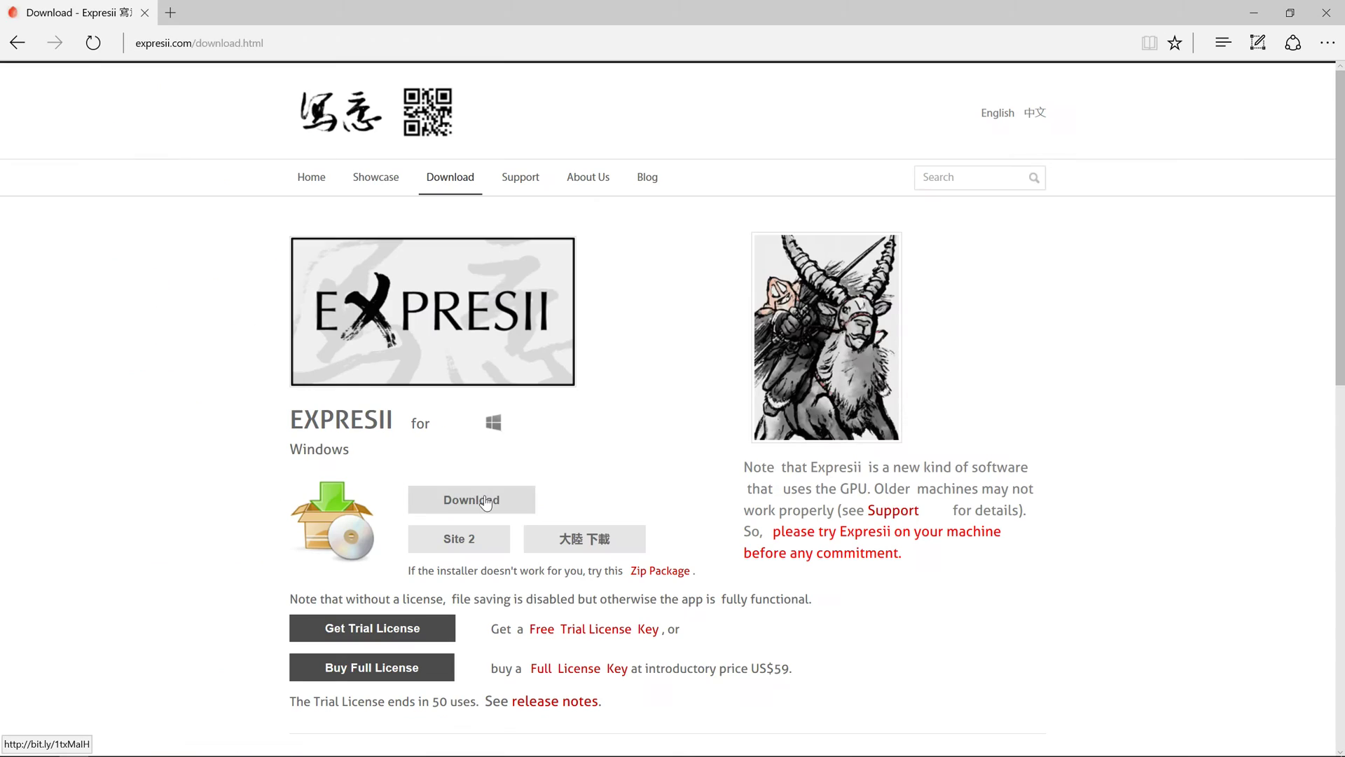
- Download the Windows installer archive Expresii_Setup.zip and open it in the file manager
{"action": "left_click", "coordinate": [495, 500]}
{"action": "left_click", "coordinate": [769, 730]}
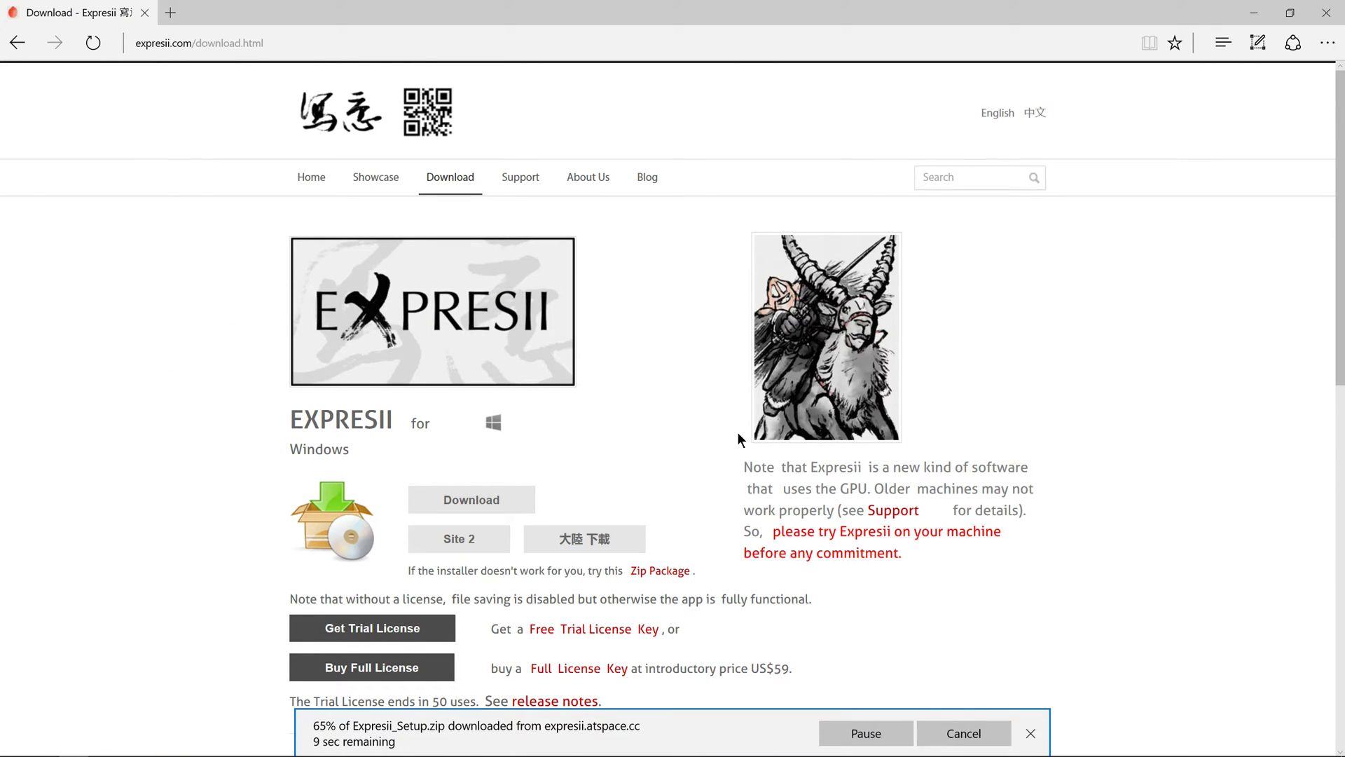
{"action": "left_click", "coordinate": [862, 730]}
{"action": "double_click", "coordinate": [709, 238]}
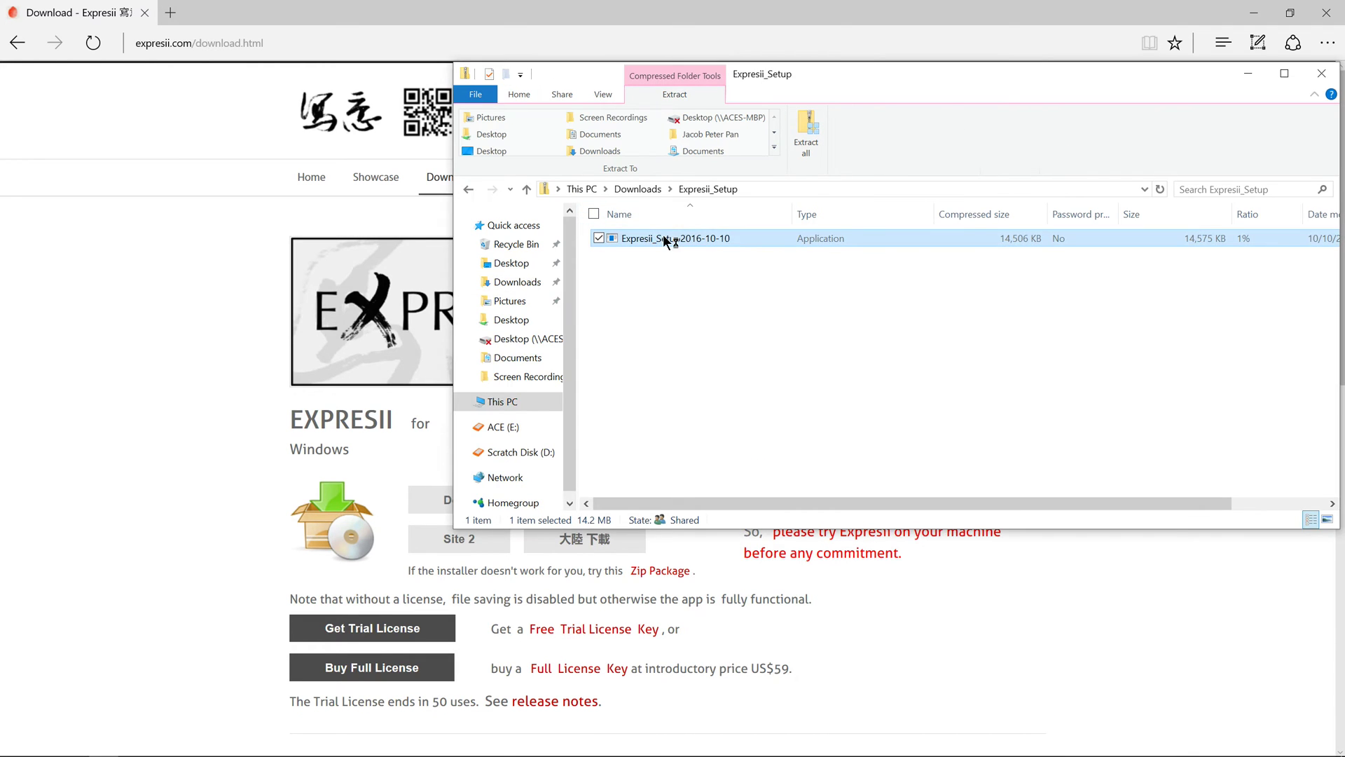
{"action": "double_click", "coordinate": [663, 236]}
{"action": "left_click", "coordinate": [954, 458]}
{"action": "right_click", "coordinate": [653, 235]}
{"action": "left_click", "coordinate": [468, 189]}
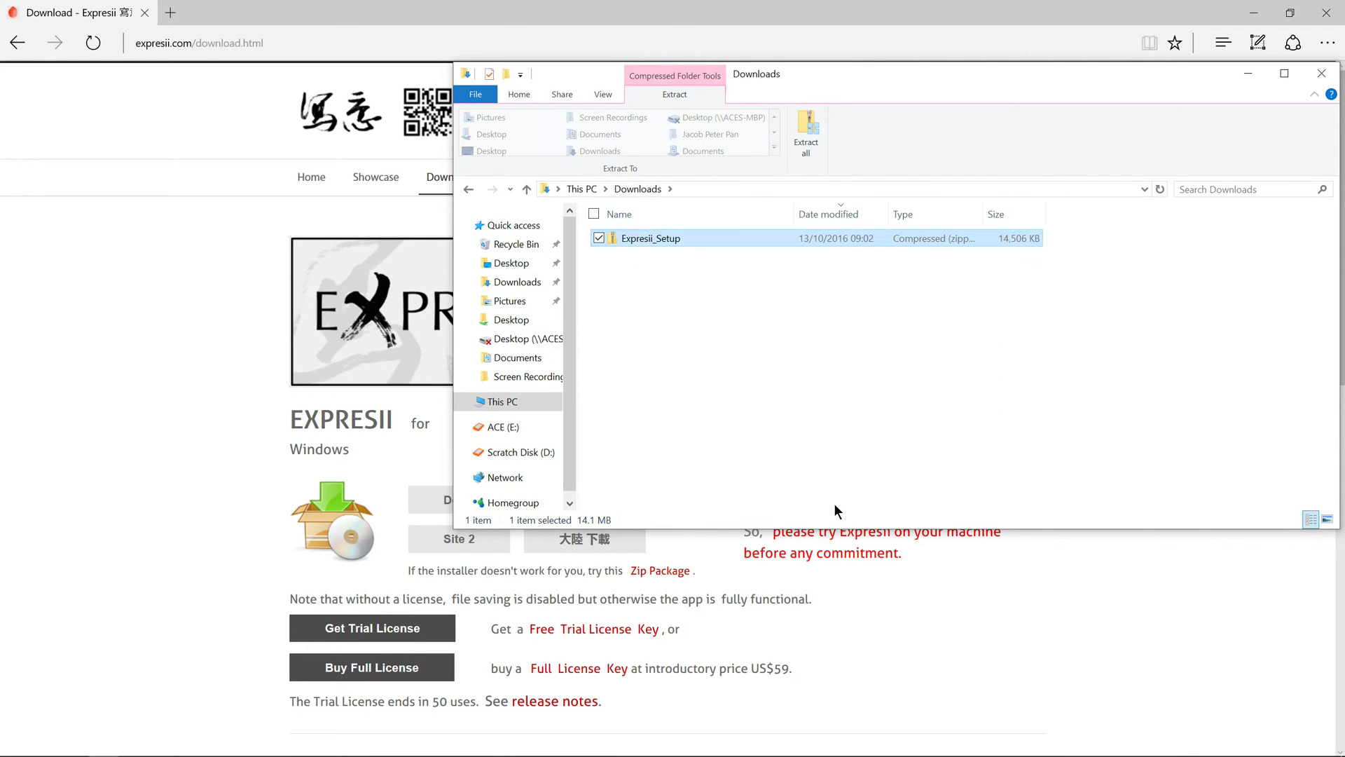
- Extract the Expresii_Setup archive inside the Downloads folder
{"action": "right_click", "coordinate": [646, 237]}
{"action": "left_click", "coordinate": [575, 297]}
{"action": "left_click", "coordinate": [890, 196]}
{"action": "right_click", "coordinate": [632, 234]}
{"action": "mouse_move", "coordinate": [533, 302]}
{"action": "left_click", "coordinate": [378, 352]}
- Run the extracted Expresii installer and complete the setup with the desktop icon option enabled
{"action": "double_click", "coordinate": [678, 260]}
{"action": "left_click", "coordinate": [690, 419]}
{"action": "left_click", "coordinate": [767, 510]}
{"action": "left_click", "coordinate": [769, 507]}
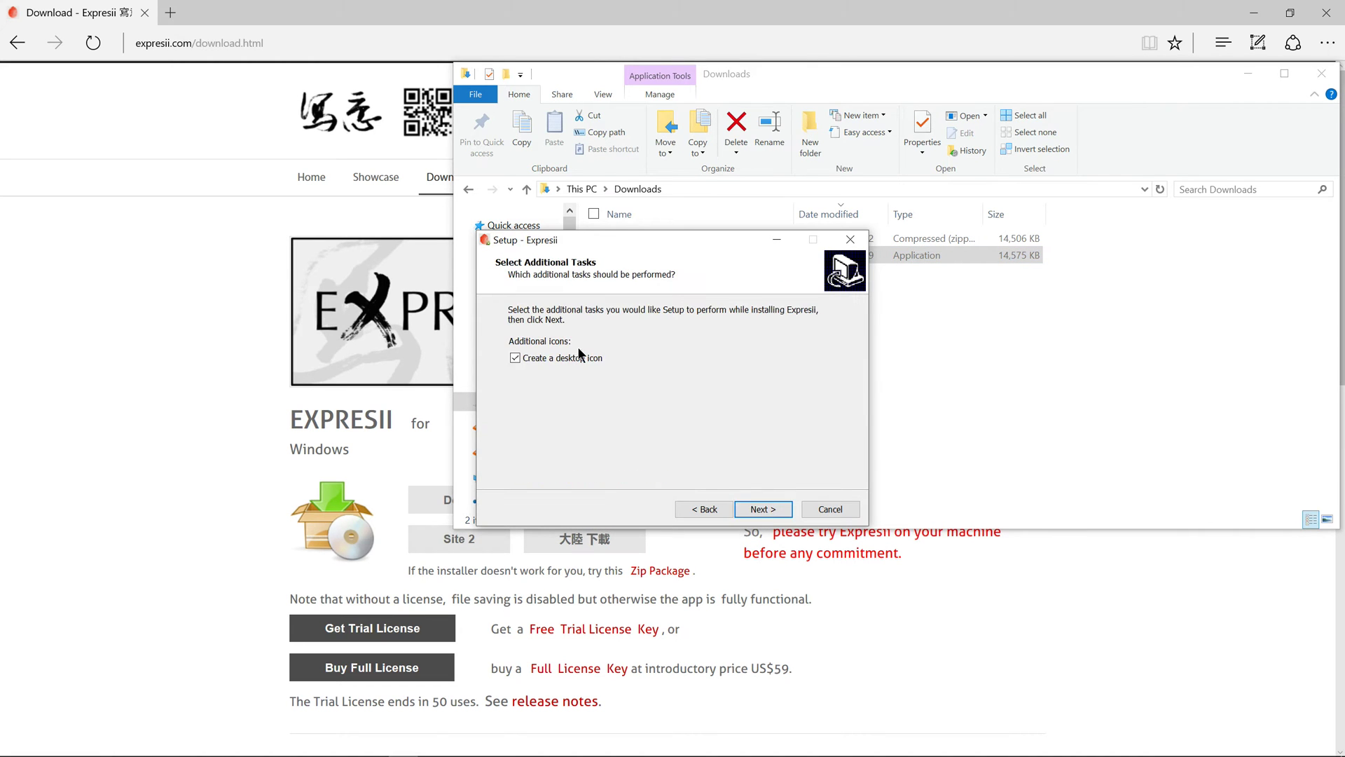
{"action": "left_click", "coordinate": [777, 509]}
{"action": "left_click", "coordinate": [763, 509]}
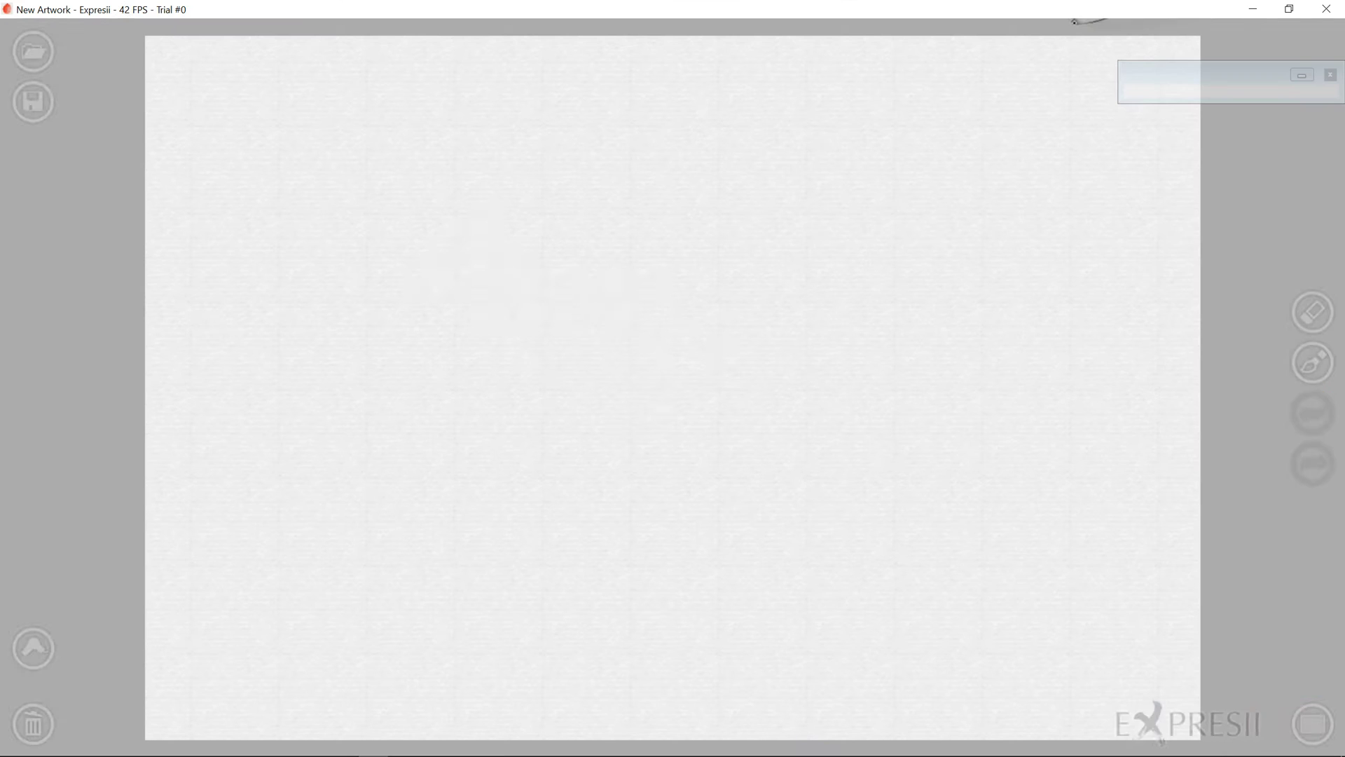
- Paint a winding black ink stroke across the canvas, a set of parallel slanted strokes below it, and several tapering strokes and blobs nearby
{"action": "mouse_move", "coordinate": [418, 270]}
{"action": "left_mouse_down"}
{"action": "mouse_move", "coordinate": [753, 197]}
{"action": "mouse_move", "coordinate": [1031, 404]}
{"action": "left_mouse_up"}
{"action": "left_click_drag", "start_coordinate": [660, 589], "coordinate": [774, 447]}
{"action": "mouse_move", "coordinate": [699, 587]}
{"action": "left_mouse_down"}
{"action": "mouse_move", "coordinate": [800, 461]}
{"action": "mouse_move", "coordinate": [827, 482]}
{"action": "left_mouse_up"}
{"action": "left_click_drag", "start_coordinate": [749, 596], "coordinate": [859, 495]}
{"action": "left_click_drag", "start_coordinate": [777, 601], "coordinate": [889, 510]}
{"action": "left_click_drag", "start_coordinate": [744, 341], "coordinate": [804, 378]}
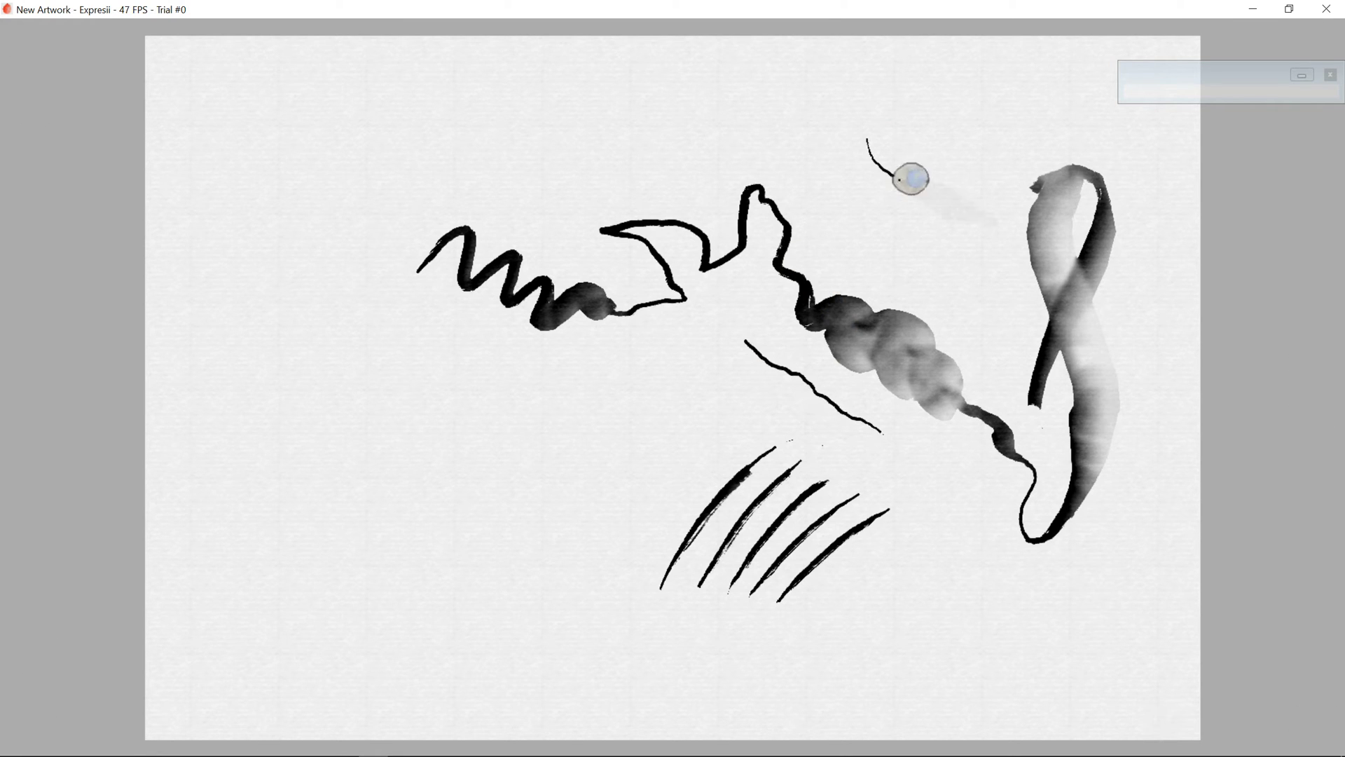
{"action": "mouse_move", "coordinate": [911, 179]}
{"action": "left_mouse_down"}
{"action": "mouse_move", "coordinate": [1018, 384]}
{"action": "mouse_move", "coordinate": [1167, 721]}
{"action": "left_mouse_up"}
{"action": "mouse_move", "coordinate": [851, 634]}
{"action": "left_mouse_down"}
{"action": "mouse_move", "coordinate": [928, 581]}
{"action": "mouse_move", "coordinate": [938, 501]}
{"action": "left_mouse_up"}
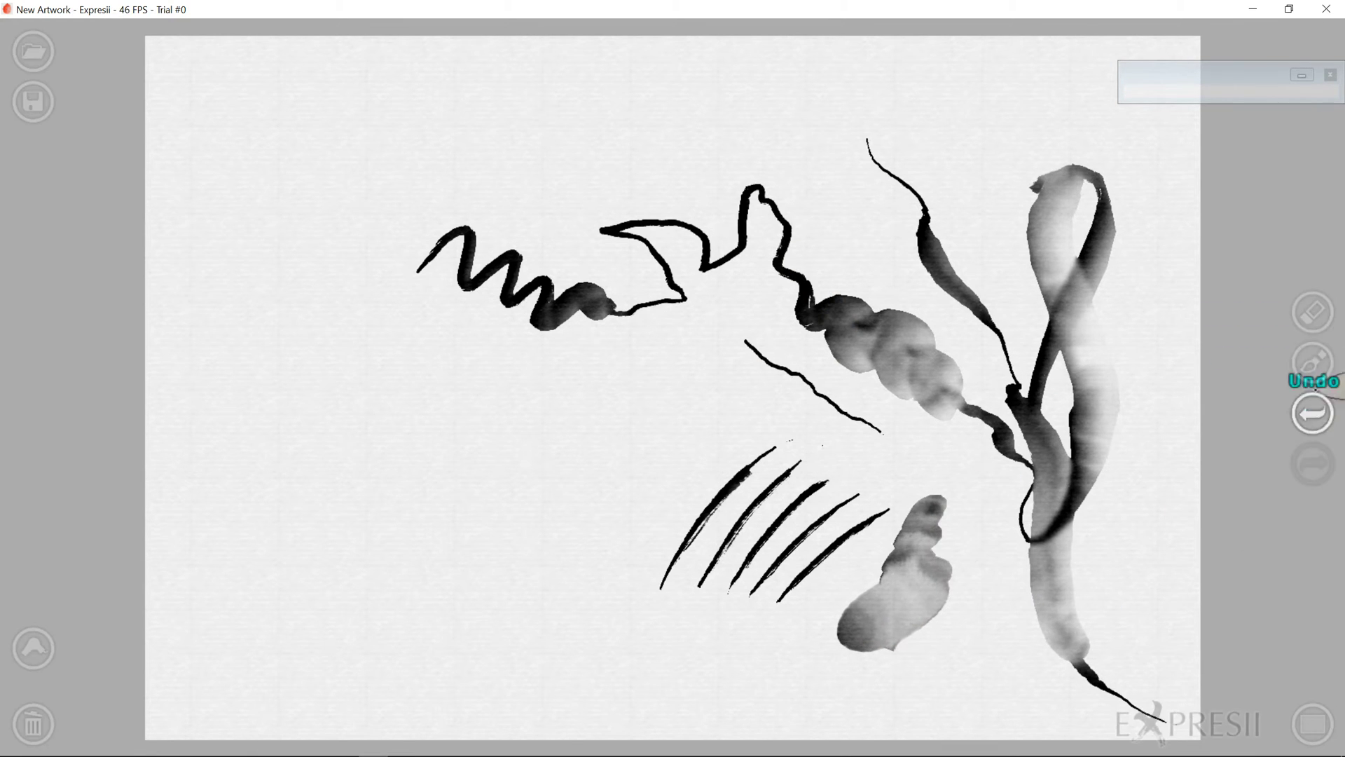
- Paint wavy, straight and tapering ink strokes down the left part of the canvas with the All-Purpose brush
{"action": "left_click", "coordinate": [1313, 360]}
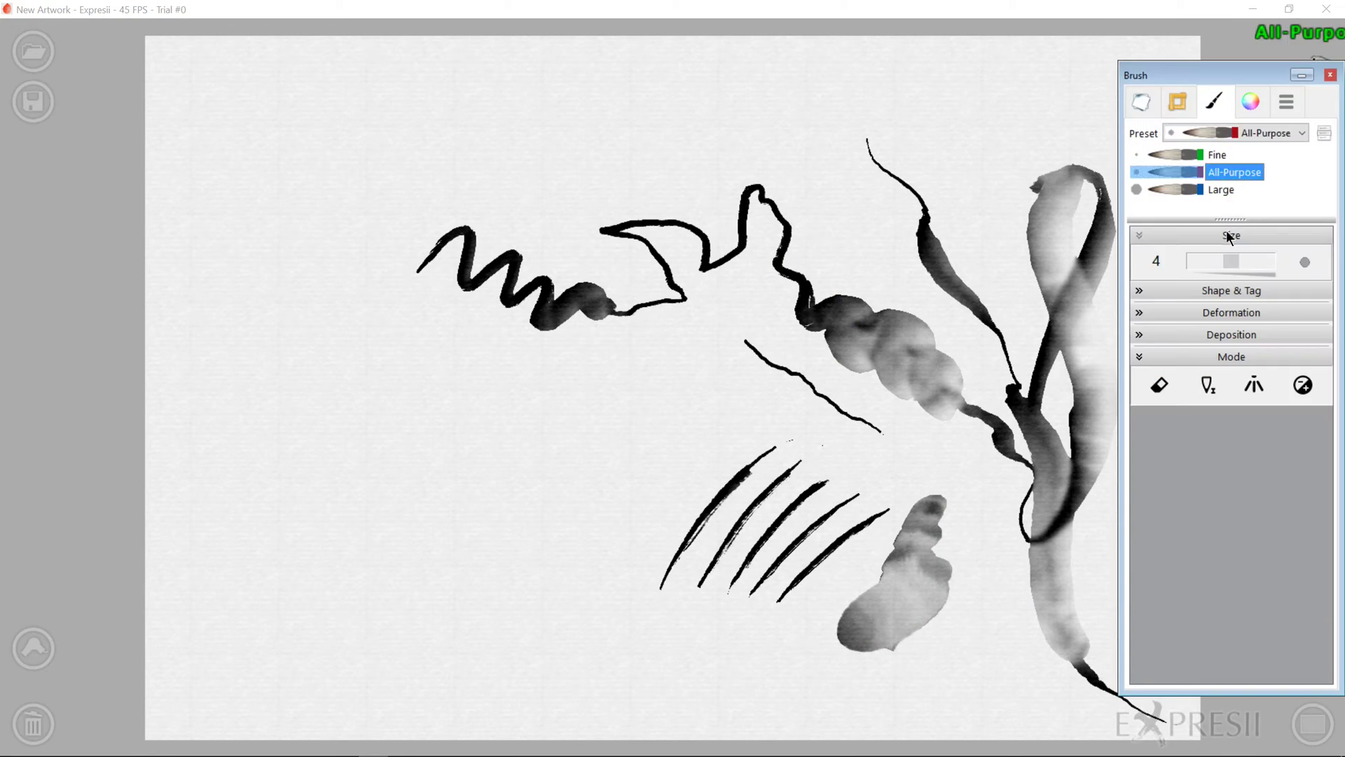
{"action": "mouse_move", "coordinate": [211, 182]}
{"action": "left_mouse_down"}
{"action": "mouse_move", "coordinate": [449, 459]}
{"action": "mouse_move", "coordinate": [515, 610]}
{"action": "left_mouse_up"}
{"action": "left_click_drag", "start_coordinate": [507, 294], "coordinate": [543, 372]}
{"action": "left_click_drag", "start_coordinate": [554, 199], "coordinate": [606, 392]}
{"action": "mouse_move", "coordinate": [442, 102]}
{"action": "left_mouse_down"}
{"action": "mouse_move", "coordinate": [409, 240]}
{"action": "mouse_move", "coordinate": [588, 582]}
{"action": "left_mouse_up"}
- Choose the Large brush preset, paint one broad diagonal stroke, and expand the Shape & Tag, Deformation and Deposition settings
{"action": "left_click", "coordinate": [1221, 190]}
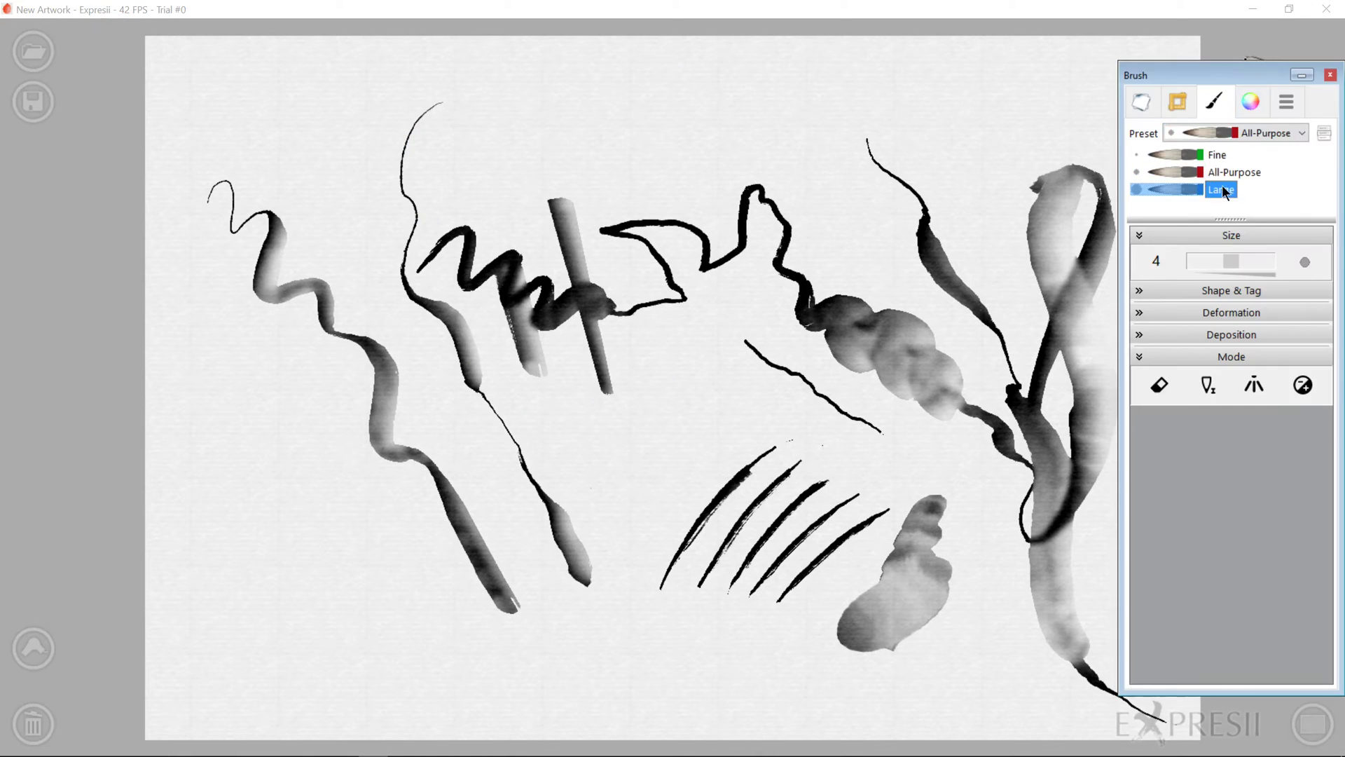
{"action": "mouse_move", "coordinate": [185, 147]}
{"action": "left_mouse_down"}
{"action": "mouse_move", "coordinate": [189, 210]}
{"action": "mouse_move", "coordinate": [368, 592]}
{"action": "left_mouse_up"}
{"action": "left_click", "coordinate": [1231, 290]}
{"action": "left_click", "coordinate": [1231, 367]}
{"action": "left_click", "coordinate": [1231, 459]}
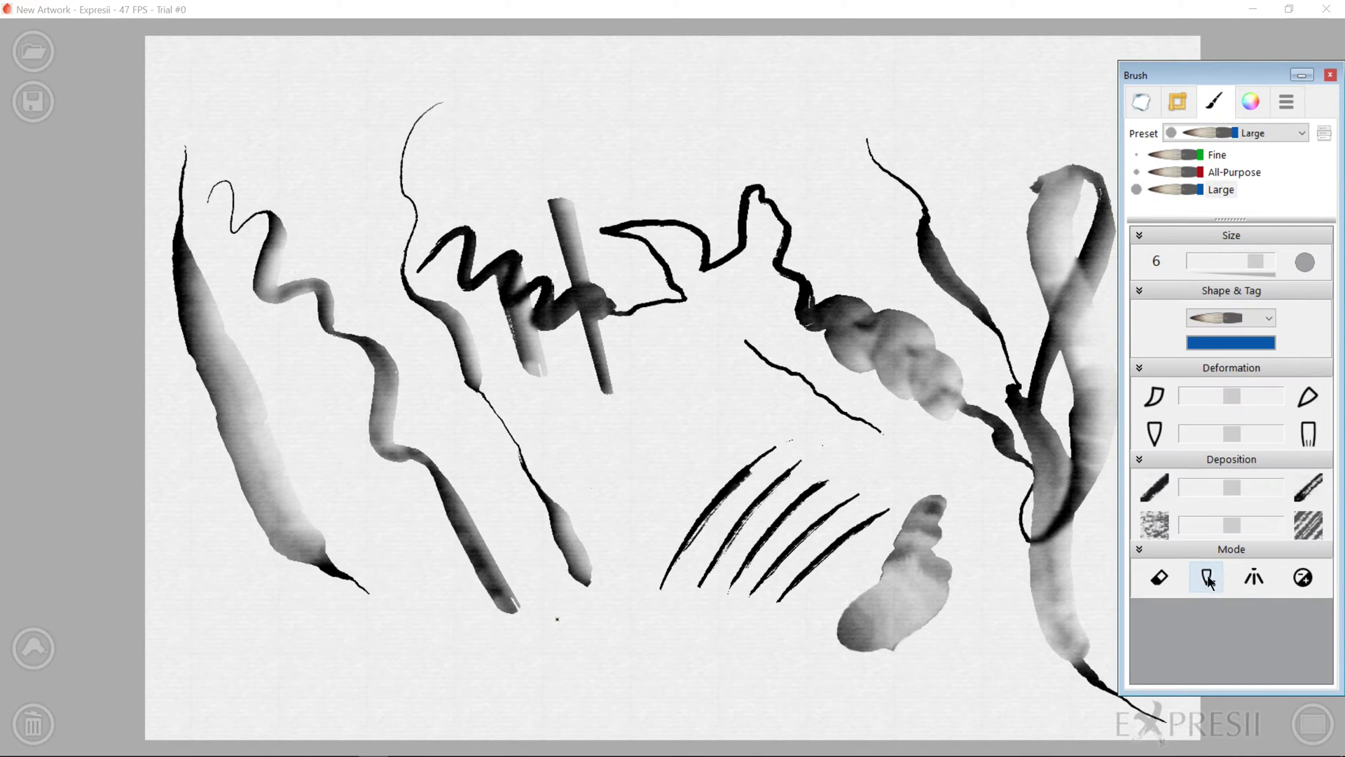
- Spatter ink droplets over the middle of the canvas with the sprayer mode and restore the Large brush preset
{"action": "left_click", "coordinate": [1247, 576]}
{"action": "mouse_move", "coordinate": [301, 376]}
{"action": "left_mouse_down"}
{"action": "mouse_move", "coordinate": [516, 449]}
{"action": "mouse_move", "coordinate": [622, 405]}
{"action": "mouse_move", "coordinate": [489, 448]}
{"action": "mouse_move", "coordinate": [696, 324]}
{"action": "left_mouse_up"}
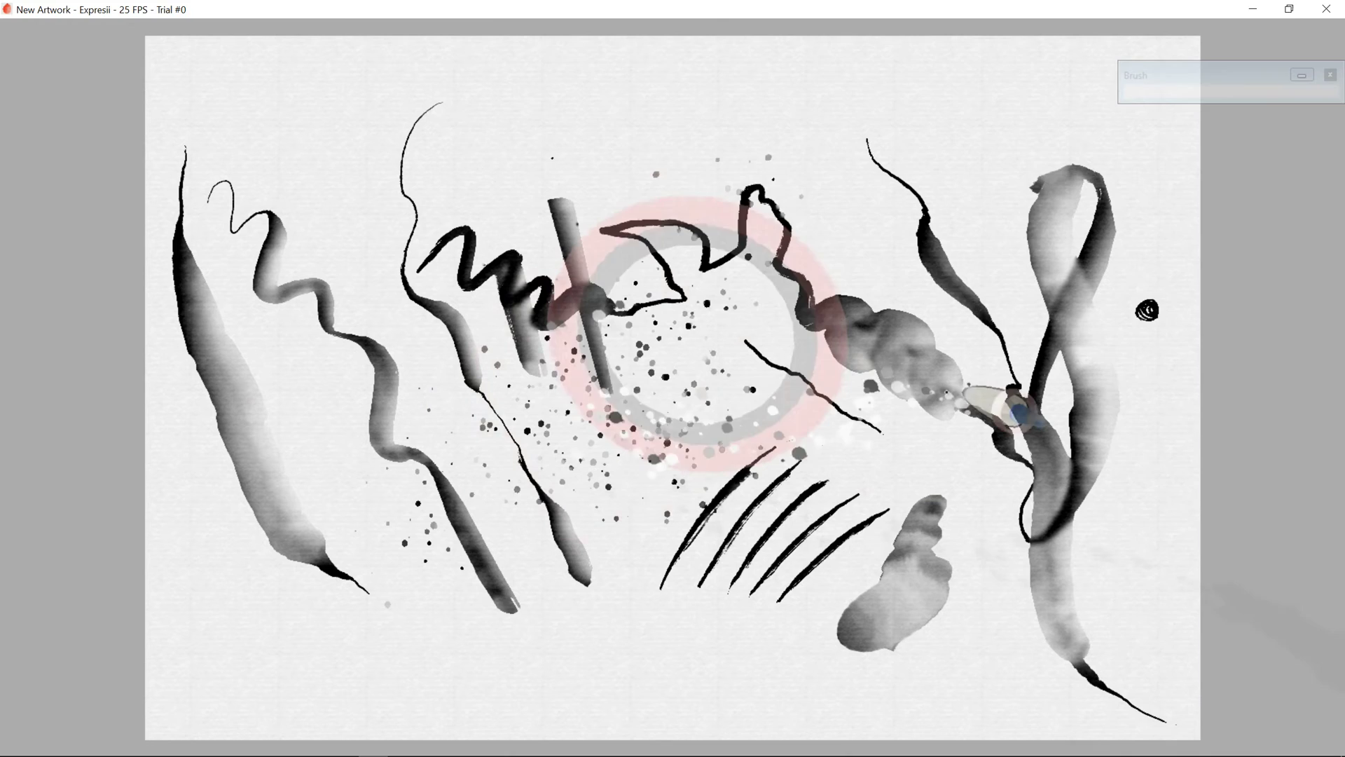
{"action": "left_click", "coordinate": [1283, 585]}
{"action": "left_click", "coordinate": [1221, 189]}
- Toggle the last brush mode to rework the grey blob, and paint a beaded stroke along the canvas's lower edge
{"action": "left_click", "coordinate": [1301, 578]}
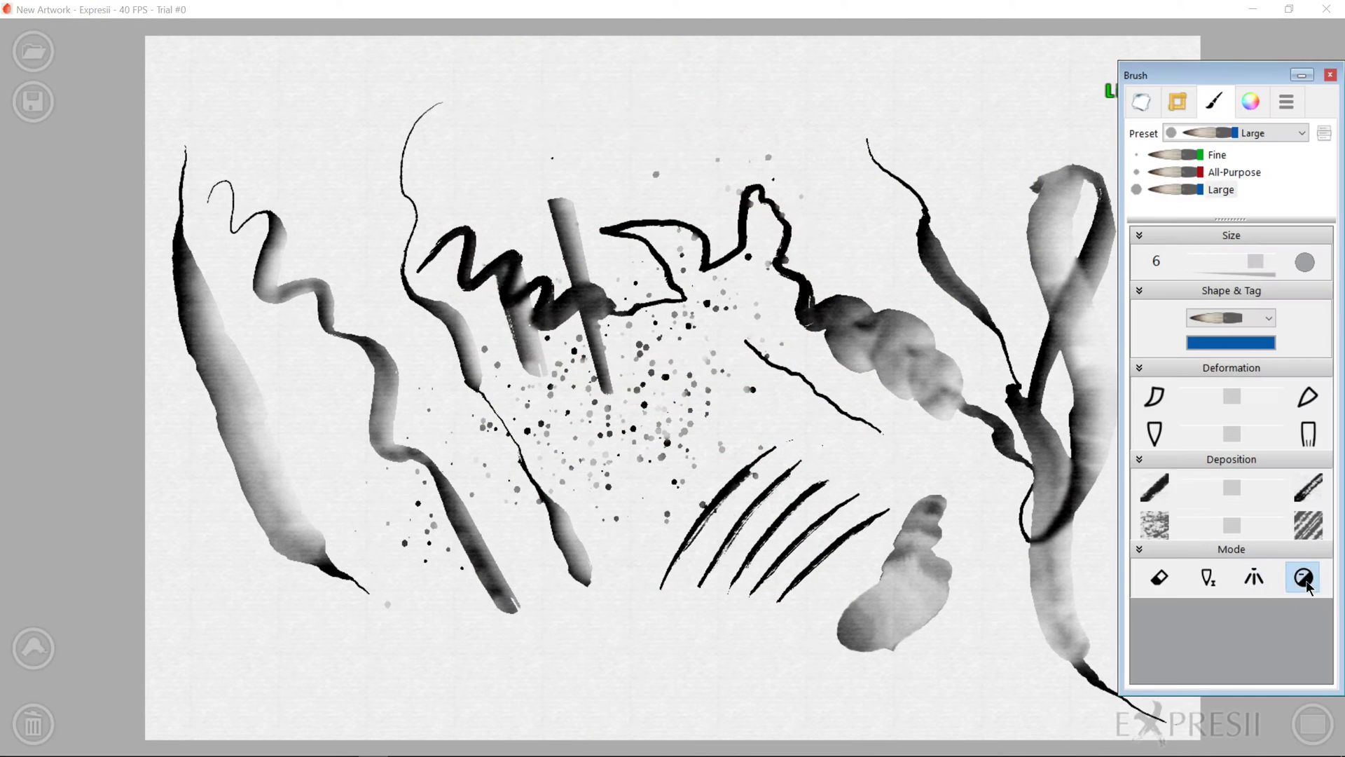
{"action": "mouse_move", "coordinate": [876, 597]}
{"action": "left_mouse_down"}
{"action": "mouse_move", "coordinate": [906, 588]}
{"action": "mouse_move", "coordinate": [886, 627]}
{"action": "mouse_move", "coordinate": [922, 617]}
{"action": "left_mouse_up"}
{"action": "left_click", "coordinate": [1301, 574]}
{"action": "left_click_drag", "start_coordinate": [730, 655], "coordinate": [1065, 666]}
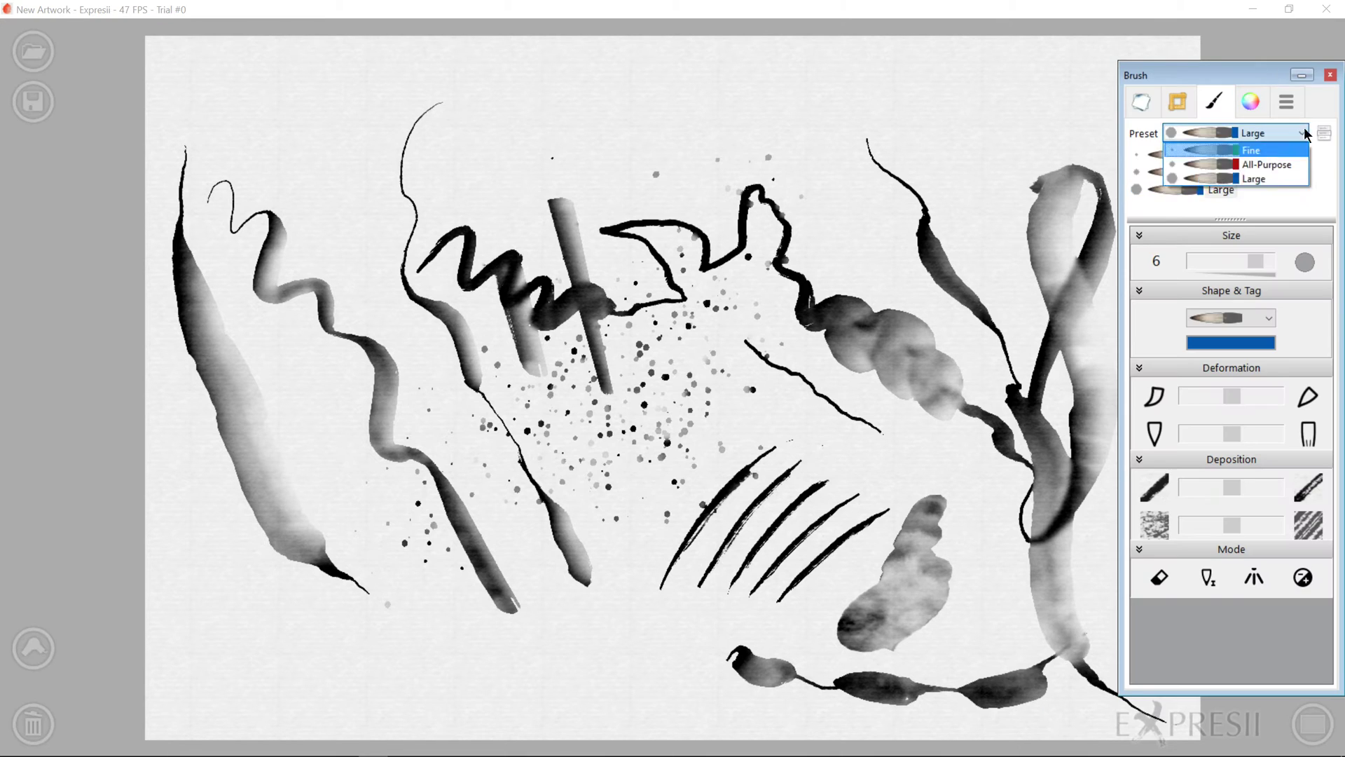
- Try two other brush shapes, painting a short stroke near the canvas's upper edge and a zigzag over the grey blob
{"action": "left_click", "coordinate": [1227, 318]}
{"action": "left_click", "coordinate": [1222, 349]}
{"action": "left_click_drag", "start_coordinate": [634, 91], "coordinate": [814, 129]}
{"action": "left_click", "coordinate": [1231, 318]}
{"action": "left_click", "coordinate": [1222, 363]}
{"action": "left_click_drag", "start_coordinate": [580, 635], "coordinate": [987, 615]}
- Change the brush tip deformation and paint thick dark strokes near the canvas's upper-right corner and over the looped ribbon
{"action": "mouse_move", "coordinate": [1255, 70]}
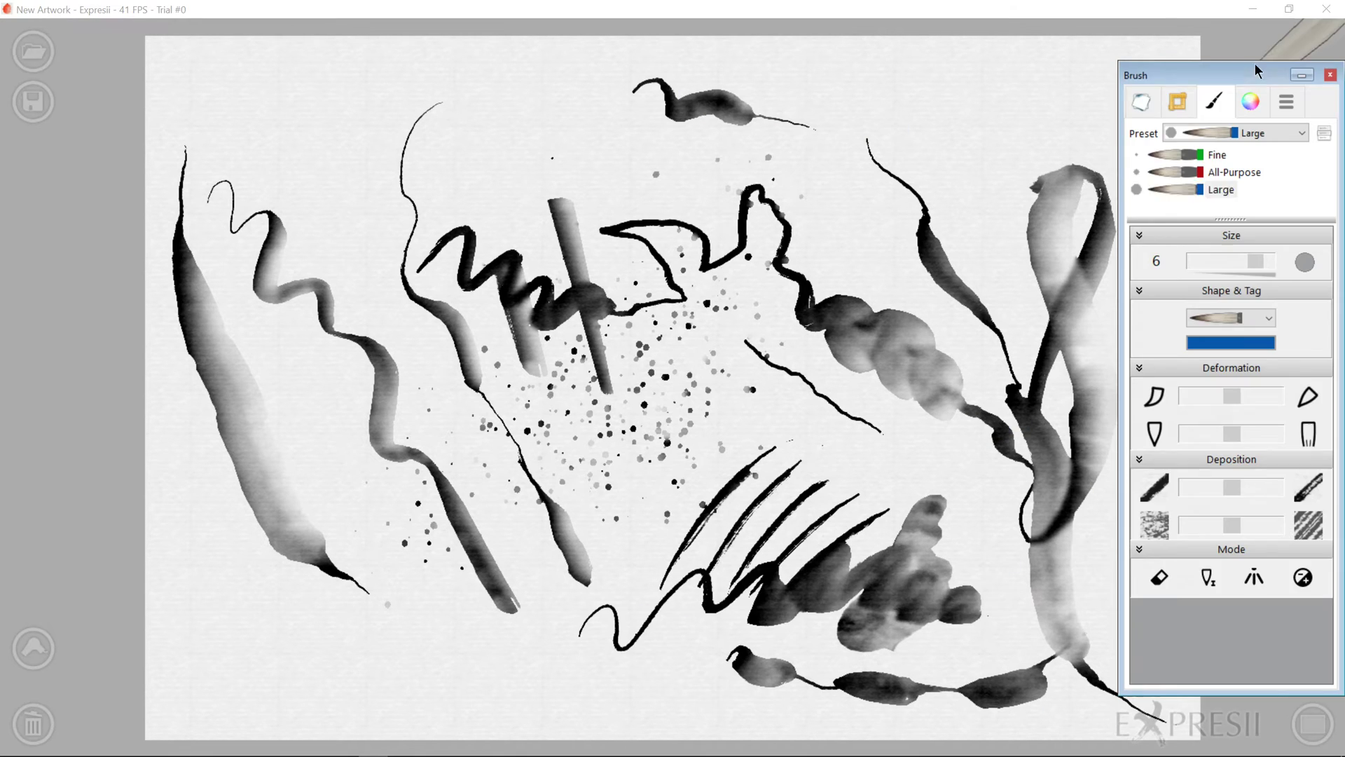
{"action": "left_click_drag", "start_coordinate": [1008, 143], "coordinate": [999, 231]}
{"action": "left_click_drag", "start_coordinate": [1275, 434], "coordinate": [1187, 440]}
{"action": "left_click_drag", "start_coordinate": [969, 148], "coordinate": [1048, 74]}
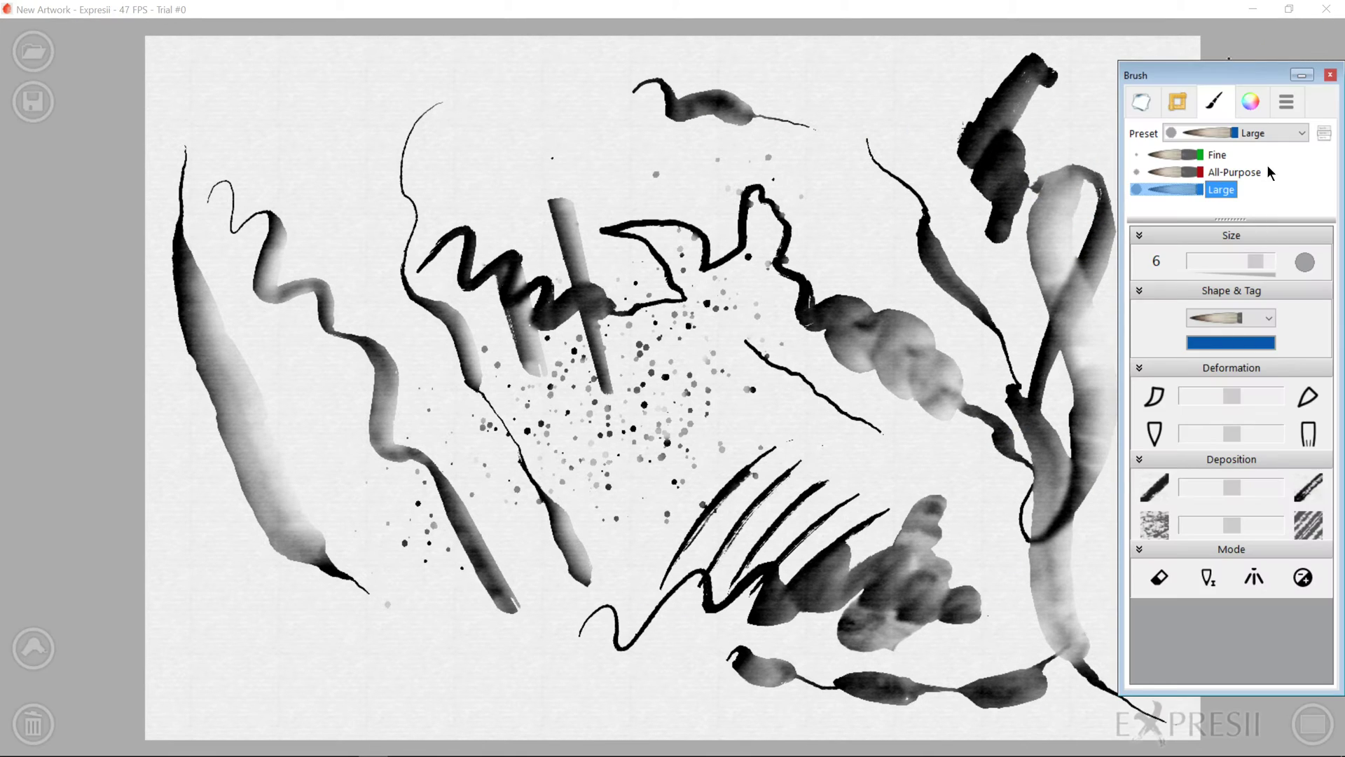
{"action": "left_click", "coordinate": [1231, 342]}
{"action": "left_click", "coordinate": [1232, 451]}
{"action": "mouse_move", "coordinate": [1063, 404]}
{"action": "left_mouse_down"}
{"action": "mouse_move", "coordinate": [1135, 272]}
{"action": "mouse_move", "coordinate": [1101, 438]}
{"action": "left_mouse_up"}
- Expand the paper's Ref. Image and Moisture / Tilt settings and repeatedly increase the moisture to spread the painted ink
{"action": "left_click", "coordinate": [1178, 102]}
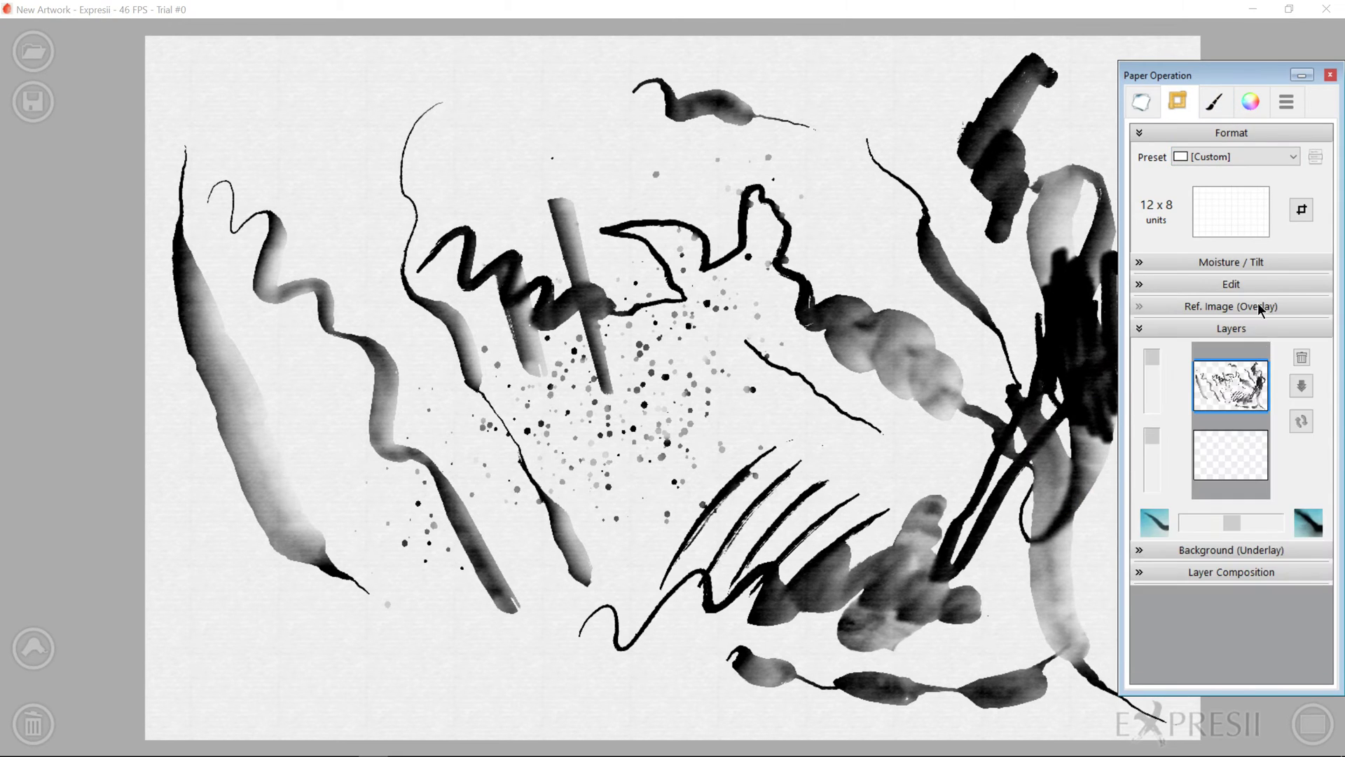
{"action": "left_click", "coordinate": [1261, 306]}
{"action": "left_click", "coordinate": [1289, 262]}
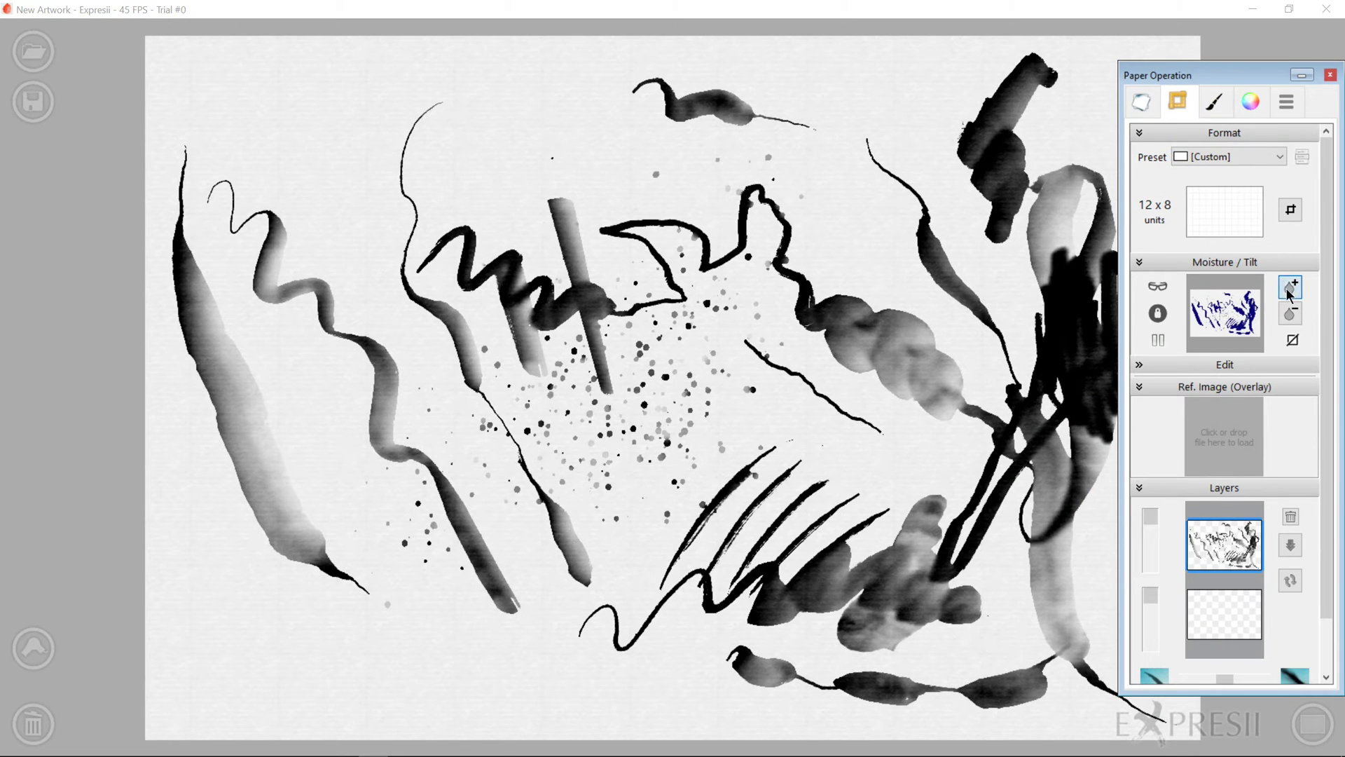
{"action": "left_click", "coordinate": [1289, 292]}
{"action": "left_click", "coordinate": [1290, 293]}
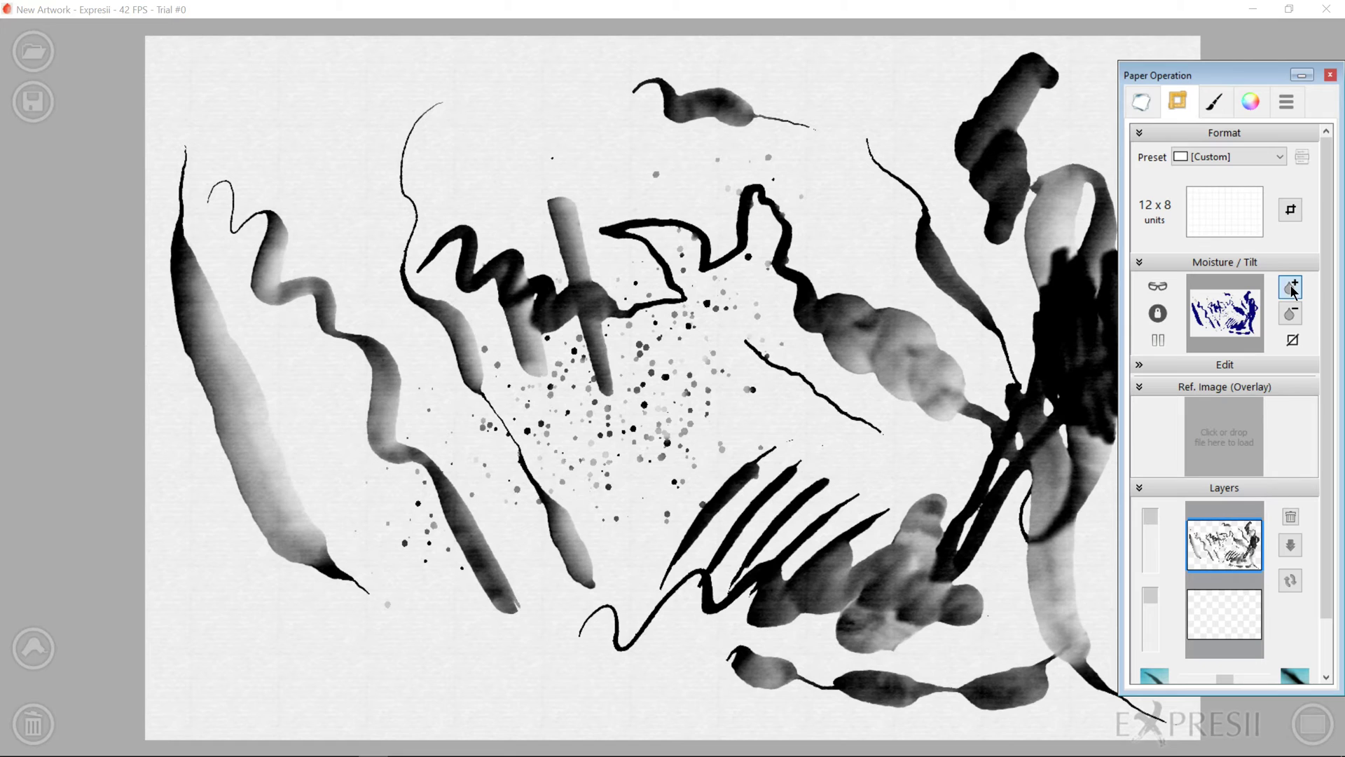
{"action": "left_click", "coordinate": [1290, 293]}
{"action": "left_click", "coordinate": [1289, 293]}
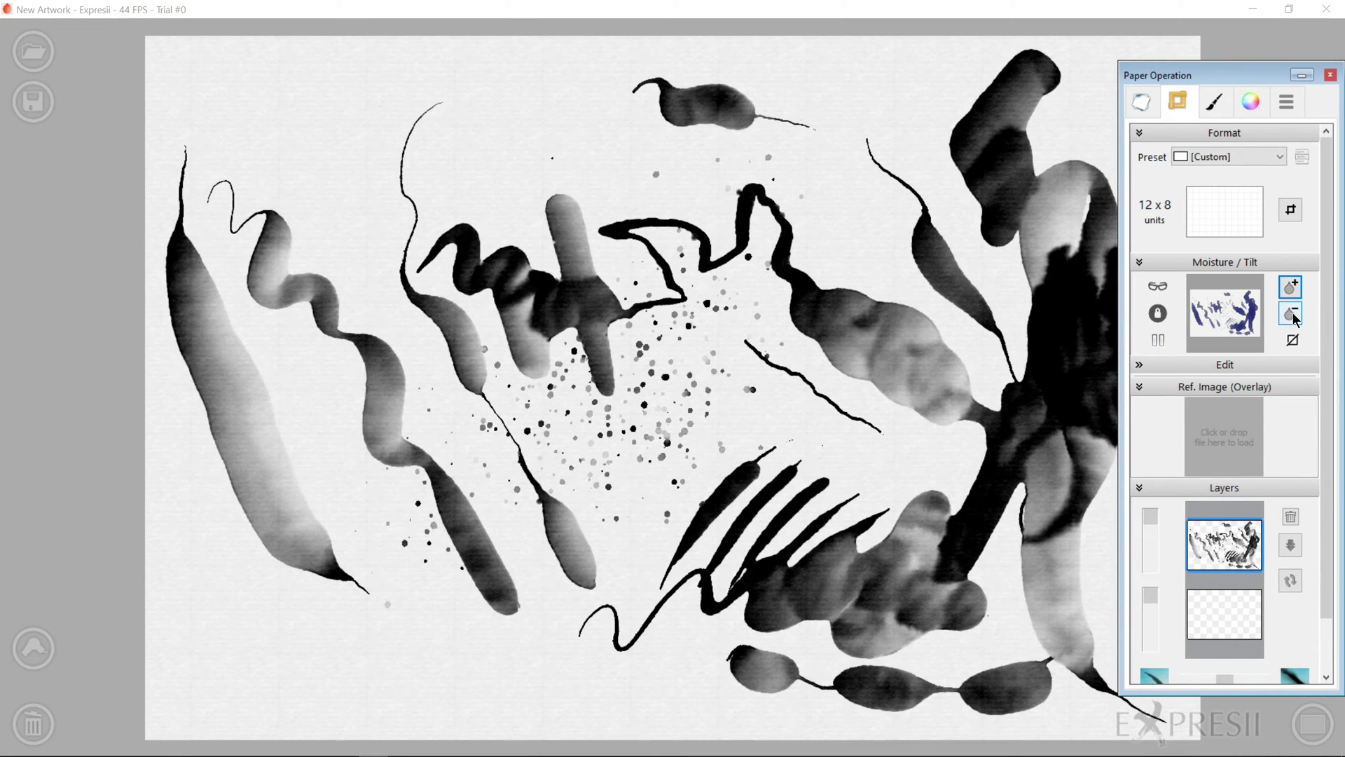
- Dry the painting by reducing the paper moisture, re-wet it, and toggle the Edit section
{"action": "left_click", "coordinate": [1293, 315]}
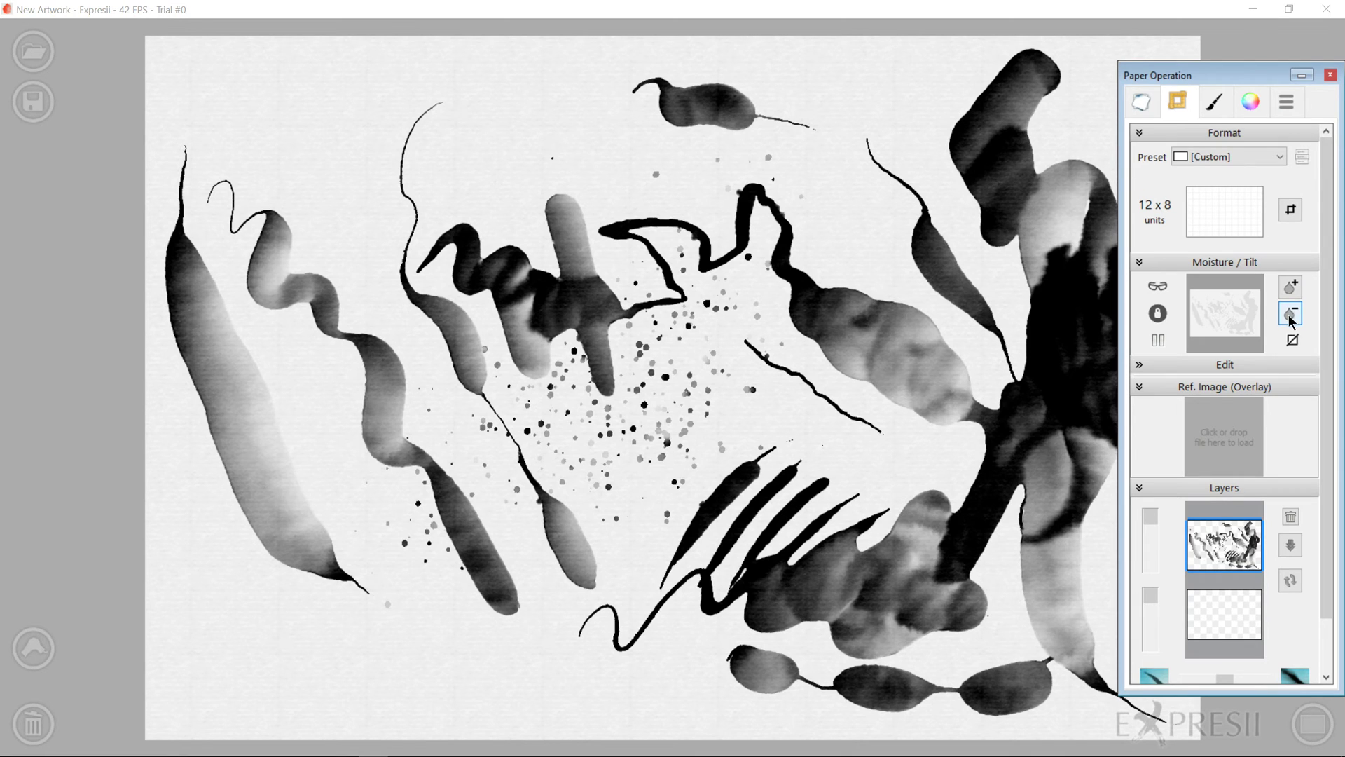
{"action": "left_click", "coordinate": [1291, 293]}
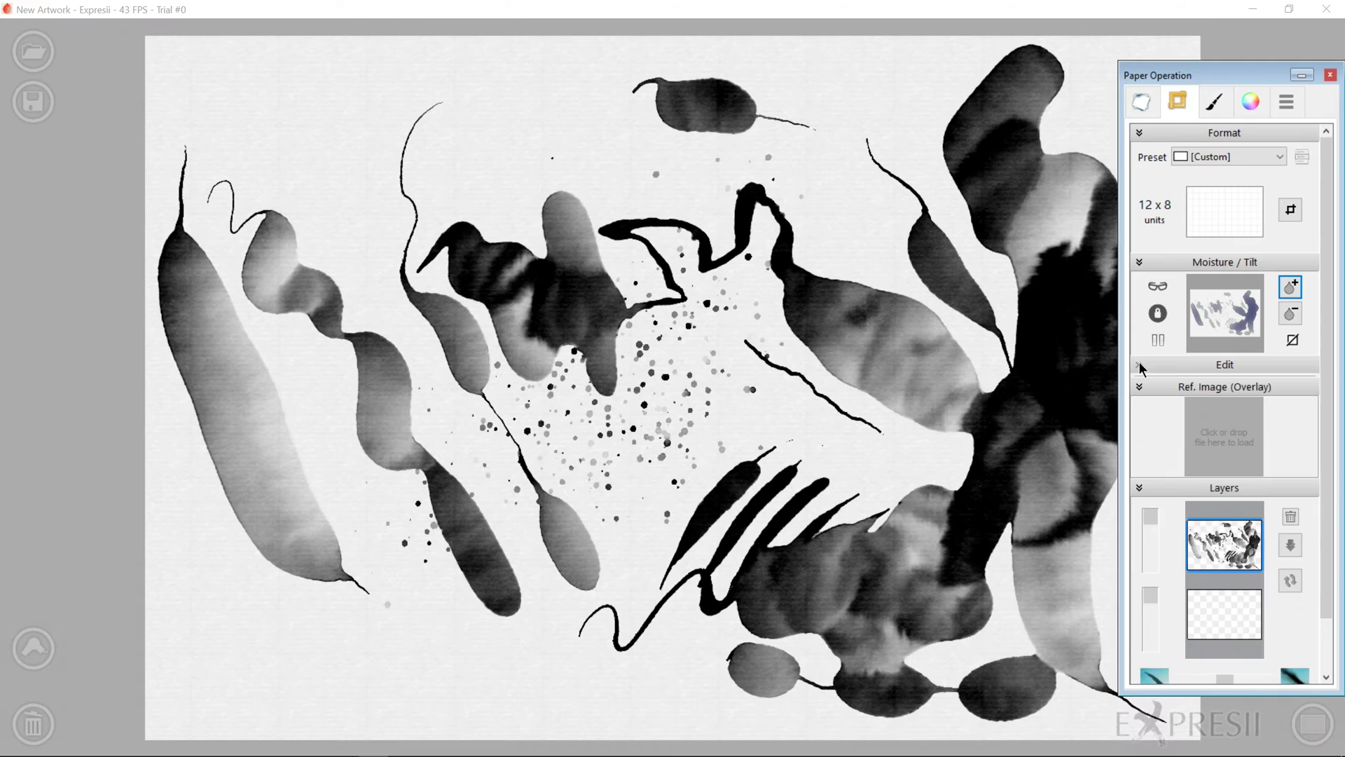
{"action": "left_click", "coordinate": [1139, 363]}
- Load the Tropical Fish colour preset and paint broad pink and blue strokes and patches over the ink painting
{"action": "left_click", "coordinate": [1251, 101]}
{"action": "left_click", "coordinate": [1198, 216]}
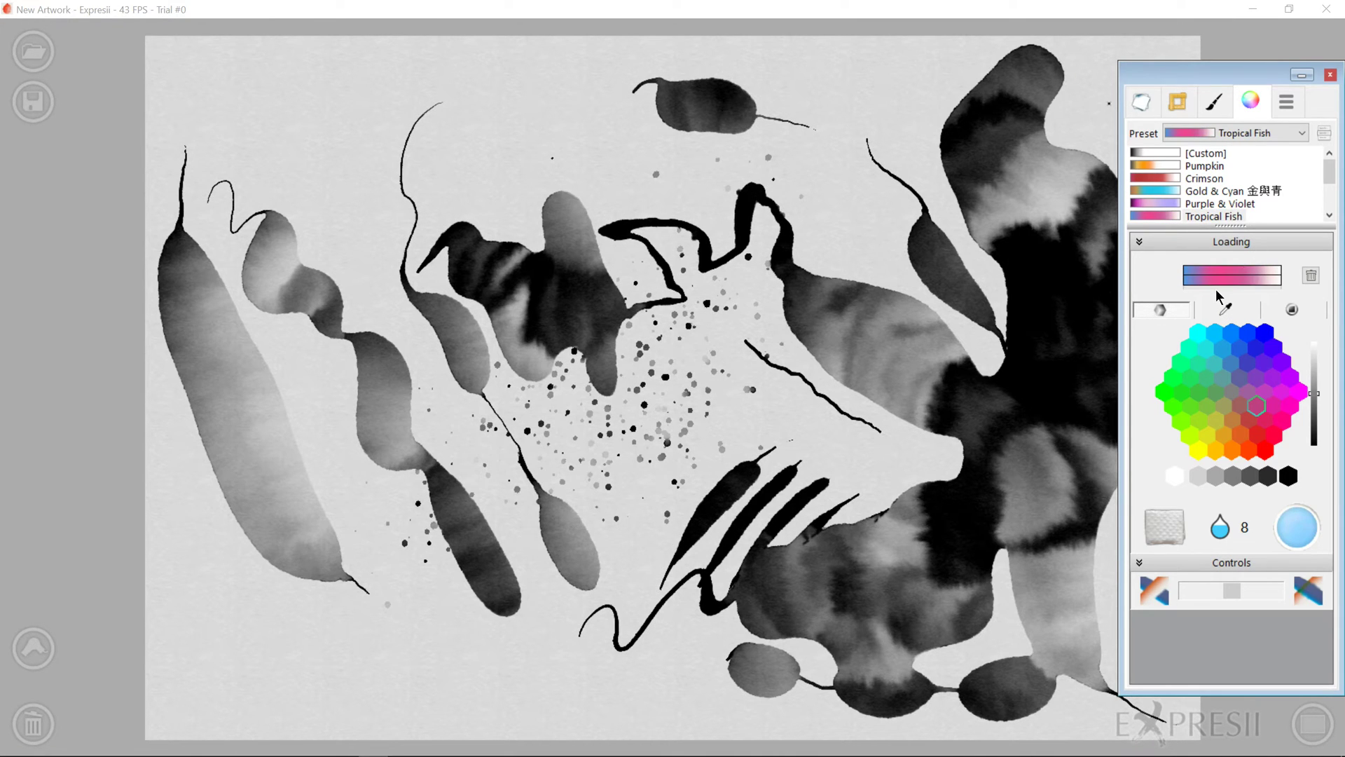
{"action": "mouse_move", "coordinate": [406, 636]}
{"action": "left_mouse_down"}
{"action": "mouse_move", "coordinate": [504, 676]}
{"action": "mouse_move", "coordinate": [589, 616]}
{"action": "mouse_move", "coordinate": [729, 571]}
{"action": "left_mouse_up"}
{"action": "mouse_move", "coordinate": [603, 553]}
{"action": "left_mouse_down"}
{"action": "mouse_move", "coordinate": [627, 627]}
{"action": "mouse_move", "coordinate": [746, 676]}
{"action": "mouse_move", "coordinate": [829, 686]}
{"action": "mouse_move", "coordinate": [865, 649]}
{"action": "left_mouse_up"}
{"action": "left_click_drag", "start_coordinate": [961, 450], "coordinate": [868, 515]}
{"action": "mouse_move", "coordinate": [313, 629]}
{"action": "left_mouse_down"}
{"action": "mouse_move", "coordinate": [445, 546]}
{"action": "mouse_move", "coordinate": [806, 539]}
{"action": "left_mouse_up"}
{"action": "left_click_drag", "start_coordinate": [560, 126], "coordinate": [714, 224]}
{"action": "left_click_drag", "start_coordinate": [413, 392], "coordinate": [768, 274]}
{"action": "left_click_drag", "start_coordinate": [757, 343], "coordinate": [868, 473]}
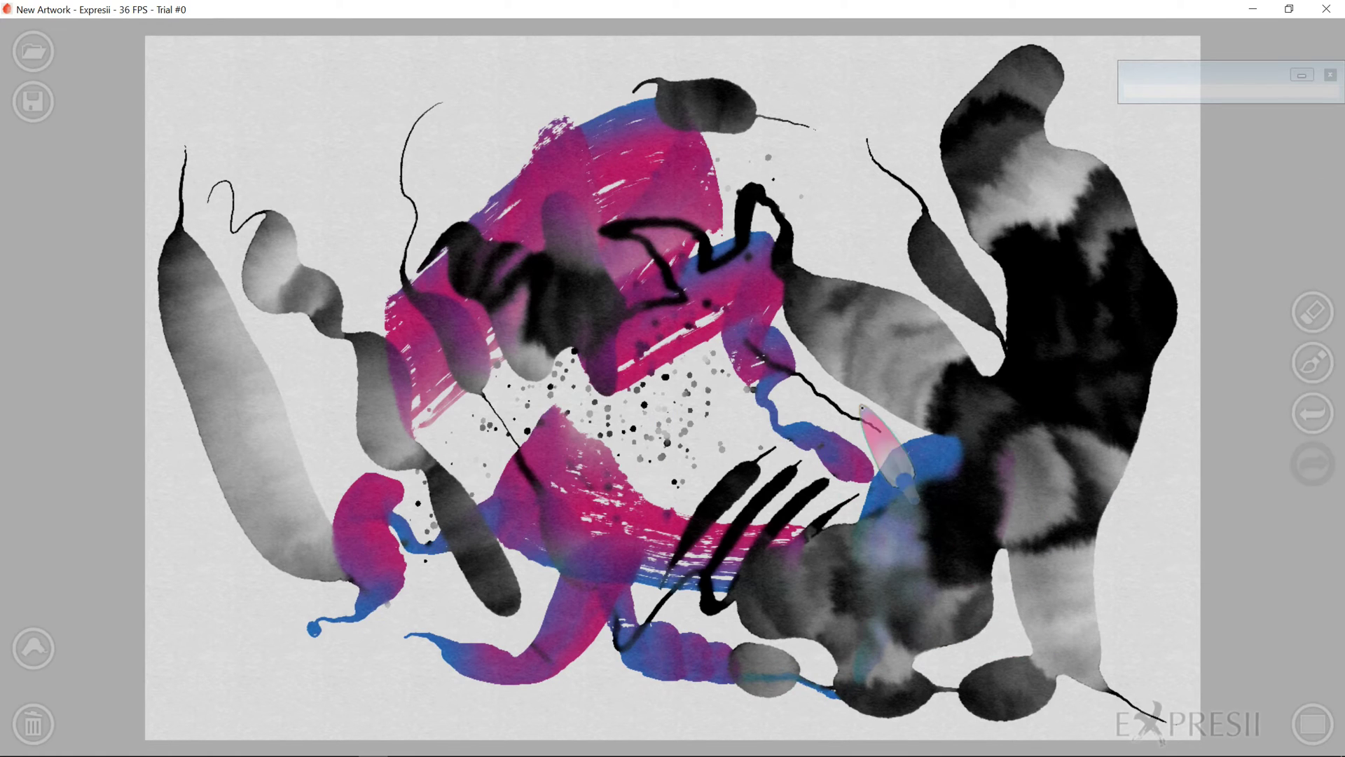
{"action": "left_click_drag", "start_coordinate": [308, 133], "coordinate": [449, 168]}
{"action": "left_click_drag", "start_coordinate": [861, 203], "coordinate": [885, 266]}
- Load the Mineral colour preset, paint a teal patch near the canvas's lower edge, and dip the brush in water
{"action": "mouse_move", "coordinate": [1222, 79]}
{"action": "scroll", "coordinate": [1219, 185], "scroll_direction": "down", "scroll_amount": 3}
{"action": "left_click", "coordinate": [1203, 178]}
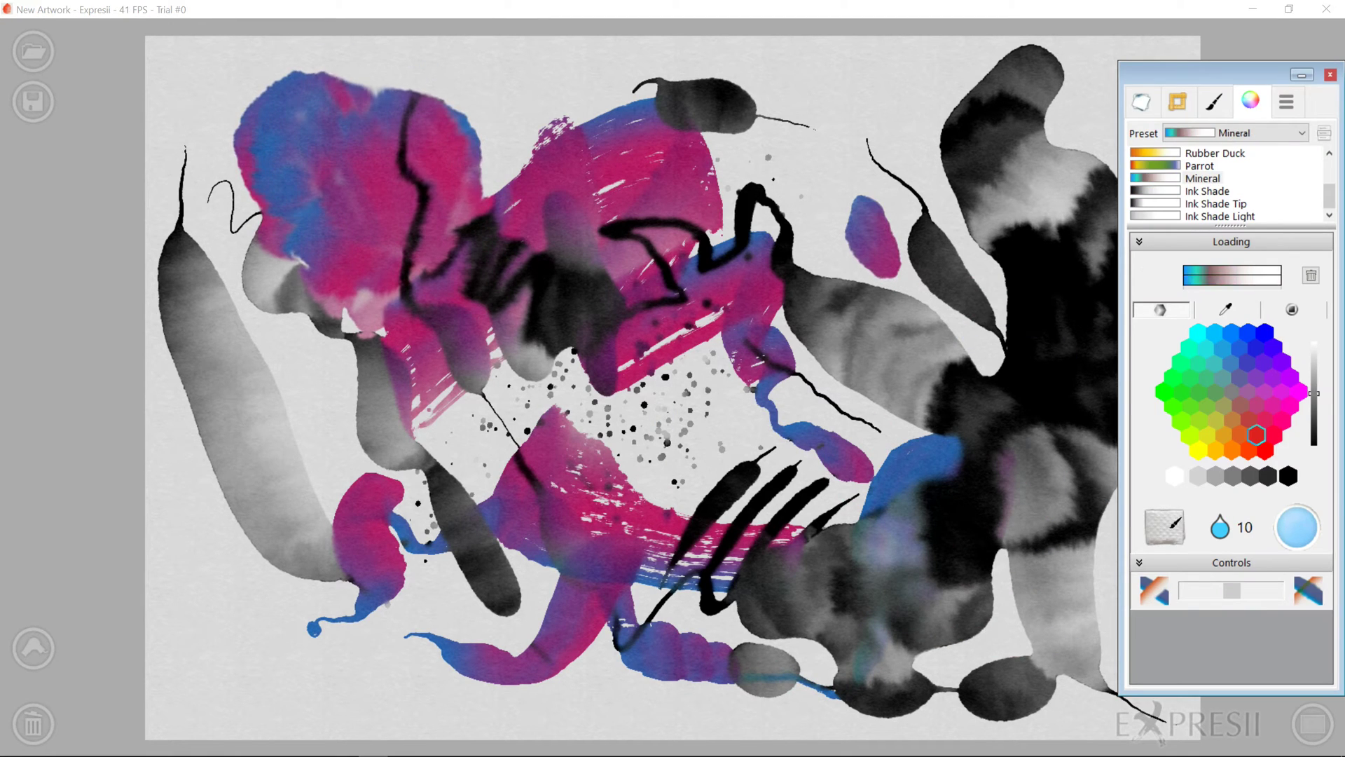
{"action": "left_click_drag", "start_coordinate": [400, 655], "coordinate": [483, 655]}
{"action": "left_click_drag", "start_coordinate": [1296, 526], "coordinate": [1307, 517]}
- Examine the General and UI options in the System Settings and close the dialog
{"action": "left_click", "coordinate": [1286, 101]}
{"action": "left_click", "coordinate": [1191, 595]}
{"action": "left_click", "coordinate": [1274, 594]}
{"action": "left_click", "coordinate": [1279, 619]}
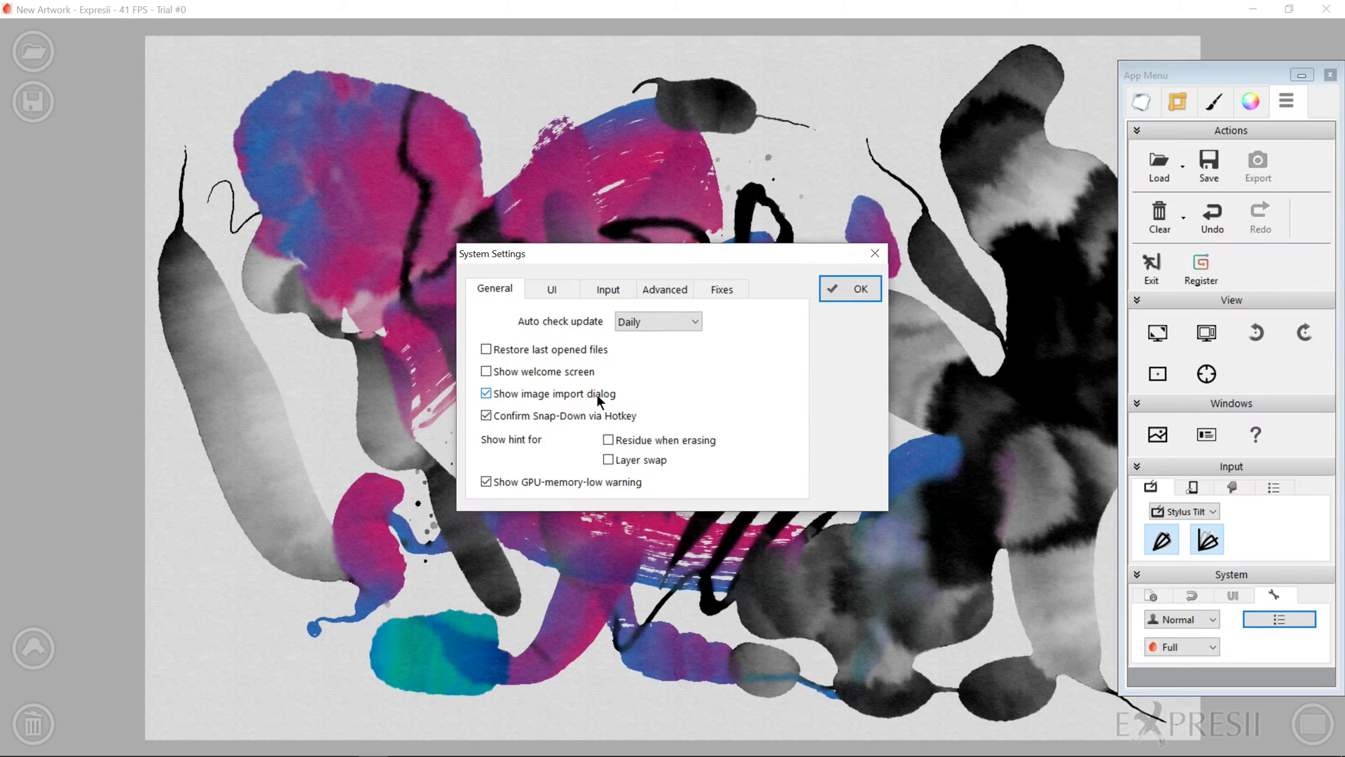
{"action": "left_click", "coordinate": [552, 291]}
{"action": "left_click", "coordinate": [851, 288]}
- Paint teal and brownish Mineral patches over the grey ink shapes in the right half of the canvas
{"action": "left_click_drag", "start_coordinate": [987, 634], "coordinate": [1086, 662]}
{"action": "left_click_drag", "start_coordinate": [1015, 494], "coordinate": [1075, 483]}
{"action": "left_click_drag", "start_coordinate": [884, 339], "coordinate": [911, 361]}
- Load a dark blue from the colour wheel, dip the brush in water, and paint blue patches on the canvas's left half and upper edge
{"action": "mouse_move", "coordinate": [1223, 79]}
{"action": "left_click", "coordinate": [1250, 101]}
{"action": "left_click", "coordinate": [1248, 362]}
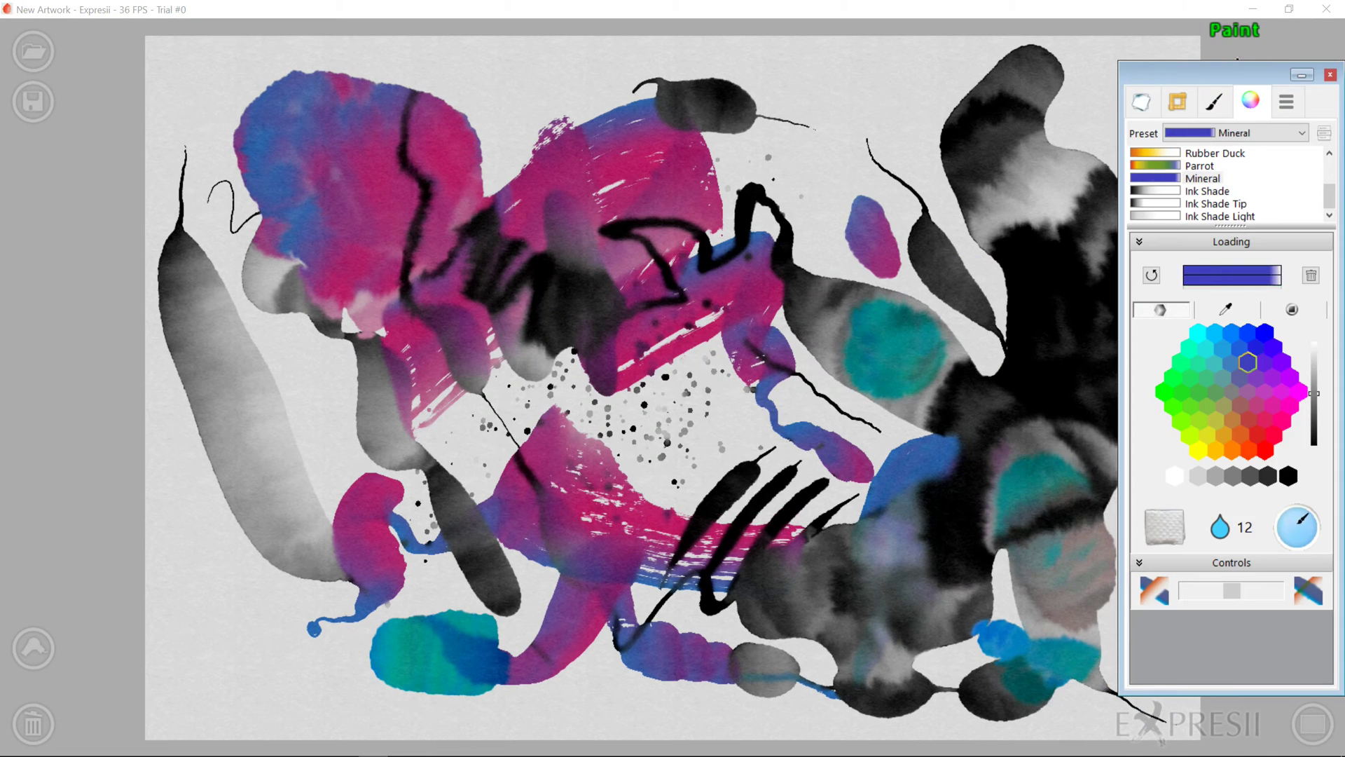
{"action": "left_click_drag", "start_coordinate": [1307, 517], "coordinate": [1296, 527]}
{"action": "left_click_drag", "start_coordinate": [231, 630], "coordinate": [329, 680]}
{"action": "left_click_drag", "start_coordinate": [255, 442], "coordinate": [333, 466]}
{"action": "left_click_drag", "start_coordinate": [407, 88], "coordinate": [602, 161]}
- View the paper material presets and increase the paper moisture again
{"action": "left_click", "coordinate": [1142, 101]}
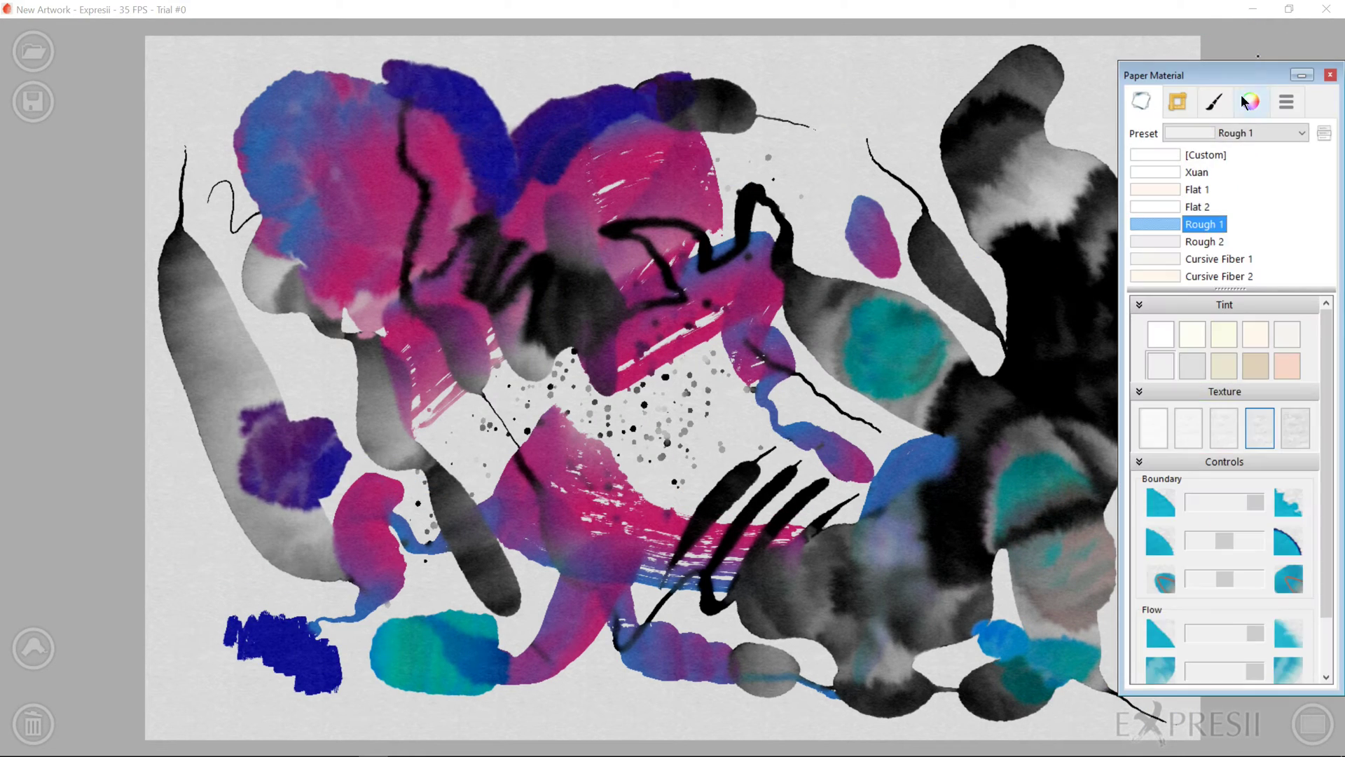
{"action": "left_click", "coordinate": [1177, 101]}
{"action": "left_click", "coordinate": [1292, 291]}
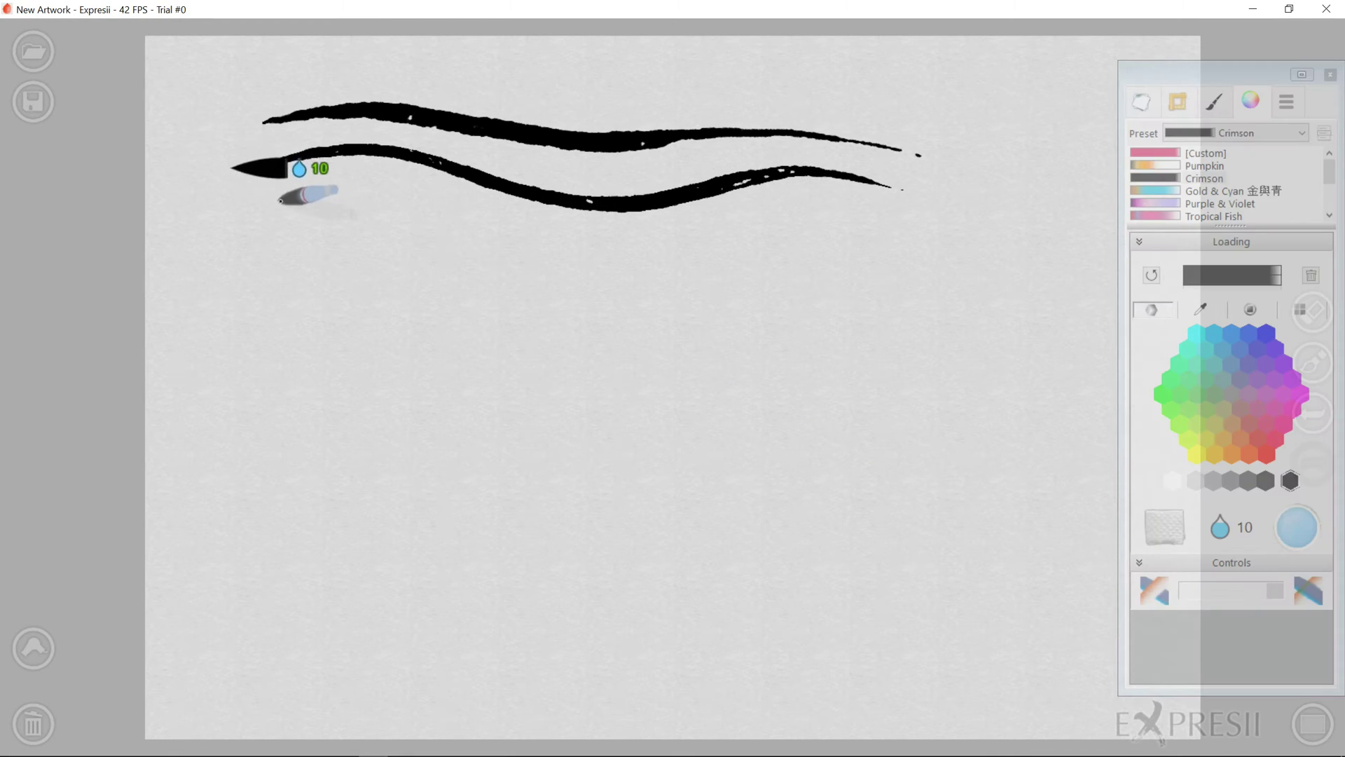
- Paint a third black wavy stroke beneath the two existing ones
{"action": "mouse_move", "coordinate": [278, 206]}
{"action": "left_mouse_down"}
{"action": "mouse_move", "coordinate": [373, 186]}
{"action": "mouse_move", "coordinate": [586, 258]}
{"action": "mouse_move", "coordinate": [698, 248]}
{"action": "left_mouse_up"}
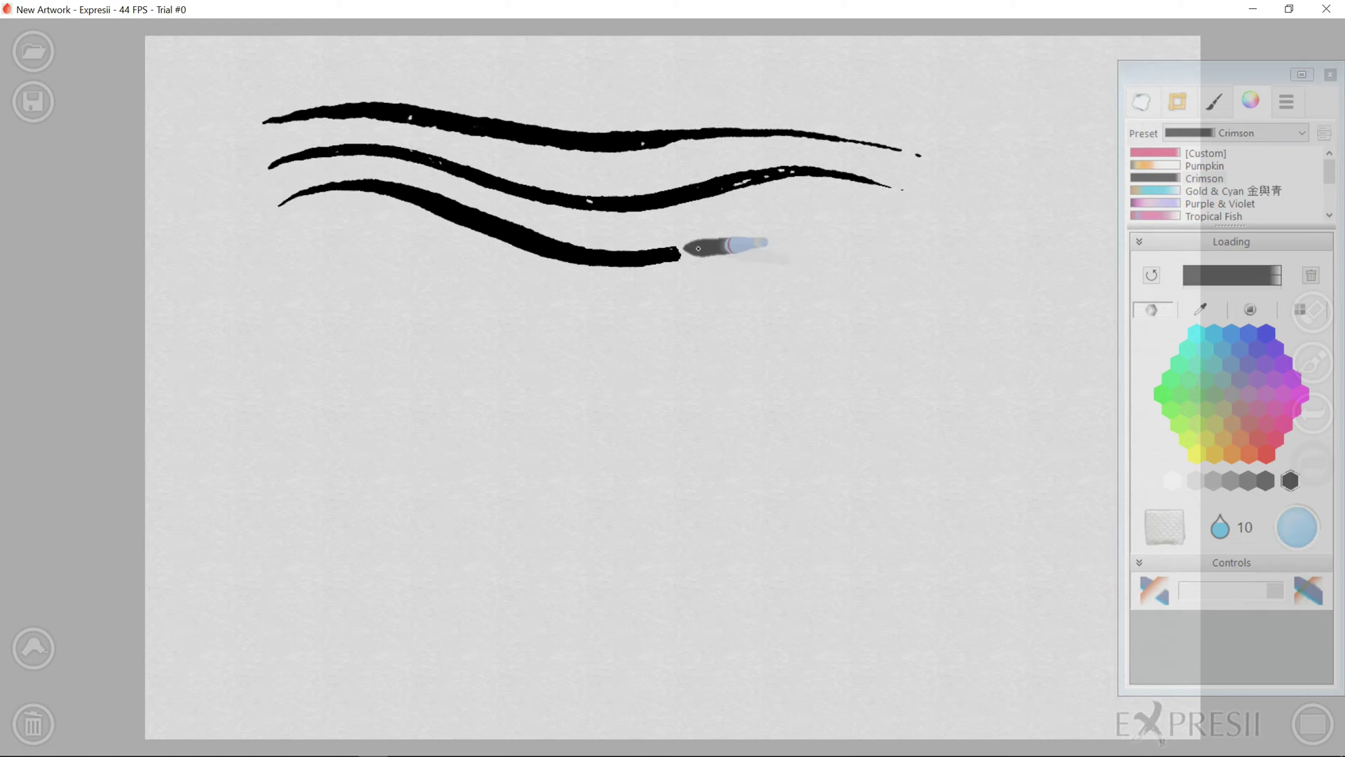
{"action": "left_click_drag", "start_coordinate": [892, 218], "coordinate": [922, 225]}
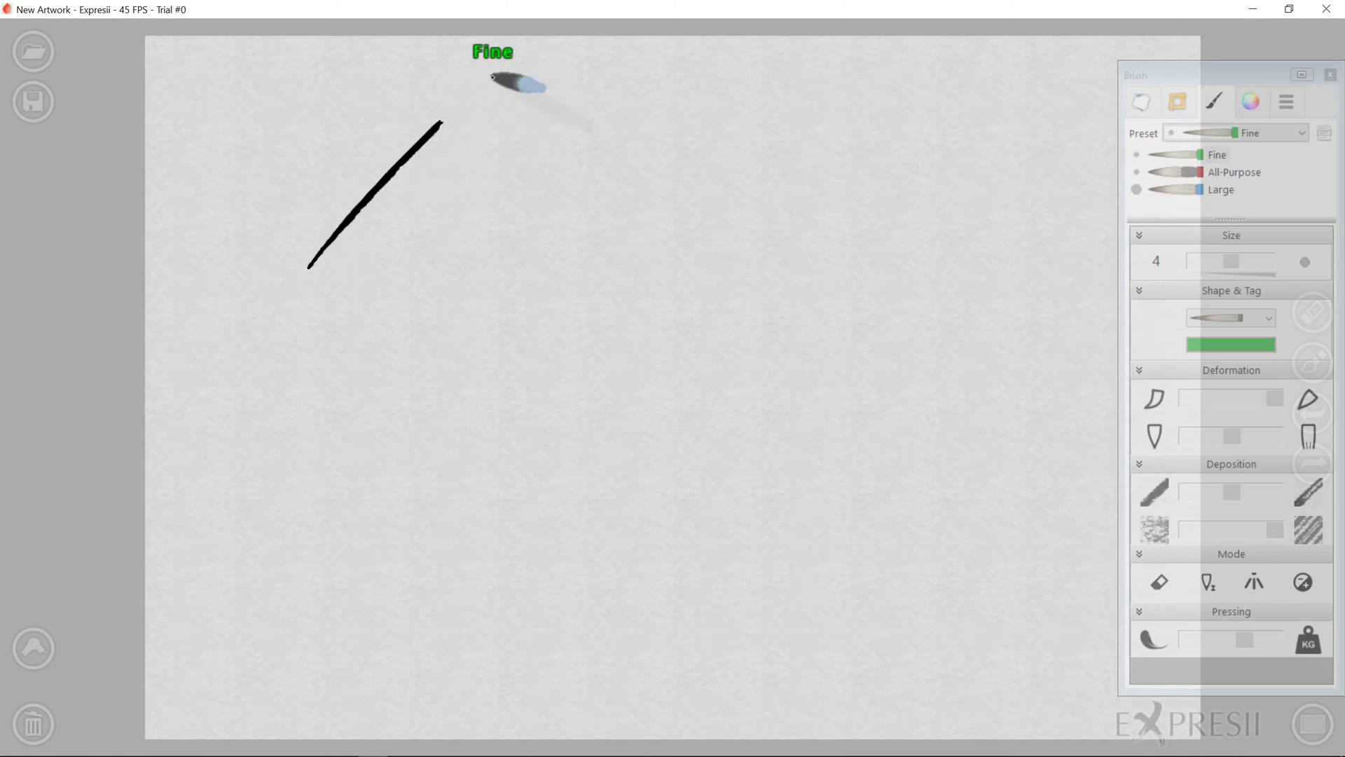
- Paint slanted black zigzag strokes that trail into small waves toward the canvas's lower right with the Fine brush
{"action": "mouse_move", "coordinate": [559, 70]}
{"action": "left_mouse_down"}
{"action": "mouse_move", "coordinate": [321, 304]}
{"action": "mouse_move", "coordinate": [335, 361]}
{"action": "mouse_move", "coordinate": [631, 83]}
{"action": "left_mouse_up"}
{"action": "mouse_move", "coordinate": [570, 152]}
{"action": "left_mouse_down"}
{"action": "mouse_move", "coordinate": [661, 136]}
{"action": "mouse_move", "coordinate": [481, 408]}
{"action": "mouse_move", "coordinate": [743, 189]}
{"action": "left_mouse_up"}
{"action": "mouse_move", "coordinate": [502, 543]}
{"action": "left_mouse_down"}
{"action": "mouse_move", "coordinate": [847, 347]}
{"action": "mouse_move", "coordinate": [928, 274]}
{"action": "mouse_move", "coordinate": [754, 527]}
{"action": "mouse_move", "coordinate": [927, 518]}
{"action": "mouse_move", "coordinate": [953, 561]}
{"action": "left_mouse_up"}
{"action": "left_click_drag", "start_coordinate": [989, 620], "coordinate": [1041, 647]}
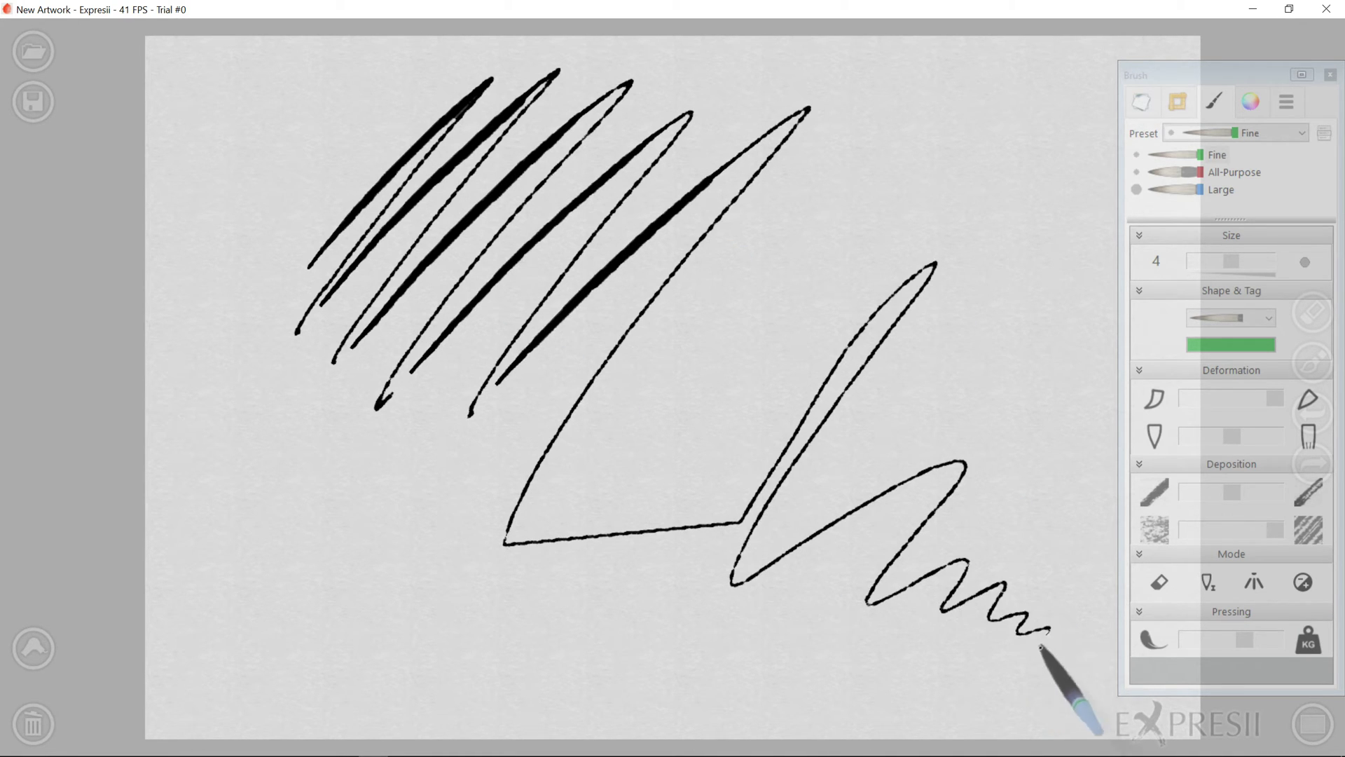
{"action": "mouse_move", "coordinate": [1072, 537]}
{"action": "left_mouse_down"}
{"action": "mouse_move", "coordinate": [1069, 362]}
{"action": "mouse_move", "coordinate": [993, 124]}
{"action": "mouse_move", "coordinate": [907, 418]}
{"action": "mouse_move", "coordinate": [906, 476]}
{"action": "left_mouse_up"}
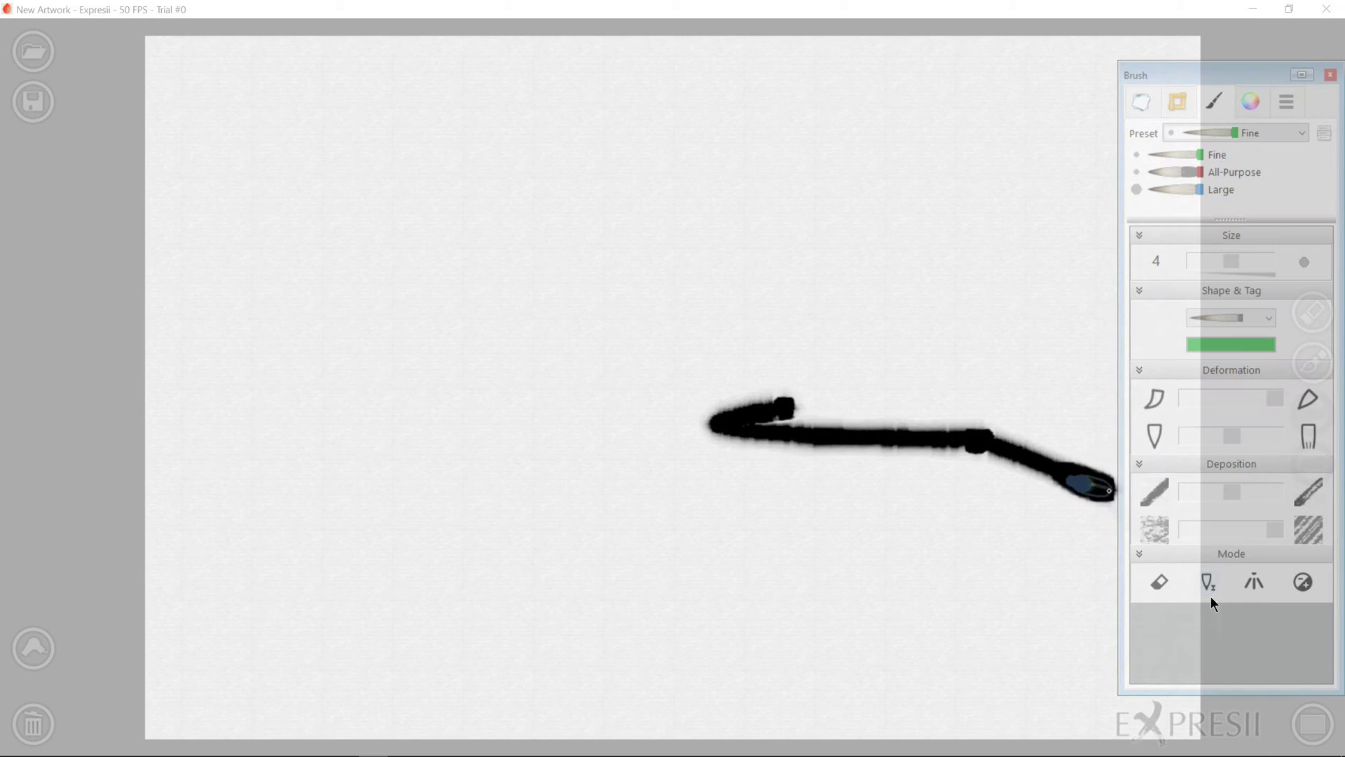
- Extend the thick soft-edged black line around to the canvas's upper right and look through the System options
{"action": "mouse_move", "coordinate": [1109, 490]}
{"action": "left_mouse_down"}
{"action": "mouse_move", "coordinate": [450, 315]}
{"action": "mouse_move", "coordinate": [435, 354]}
{"action": "mouse_move", "coordinate": [1084, 130]}
{"action": "left_mouse_up"}
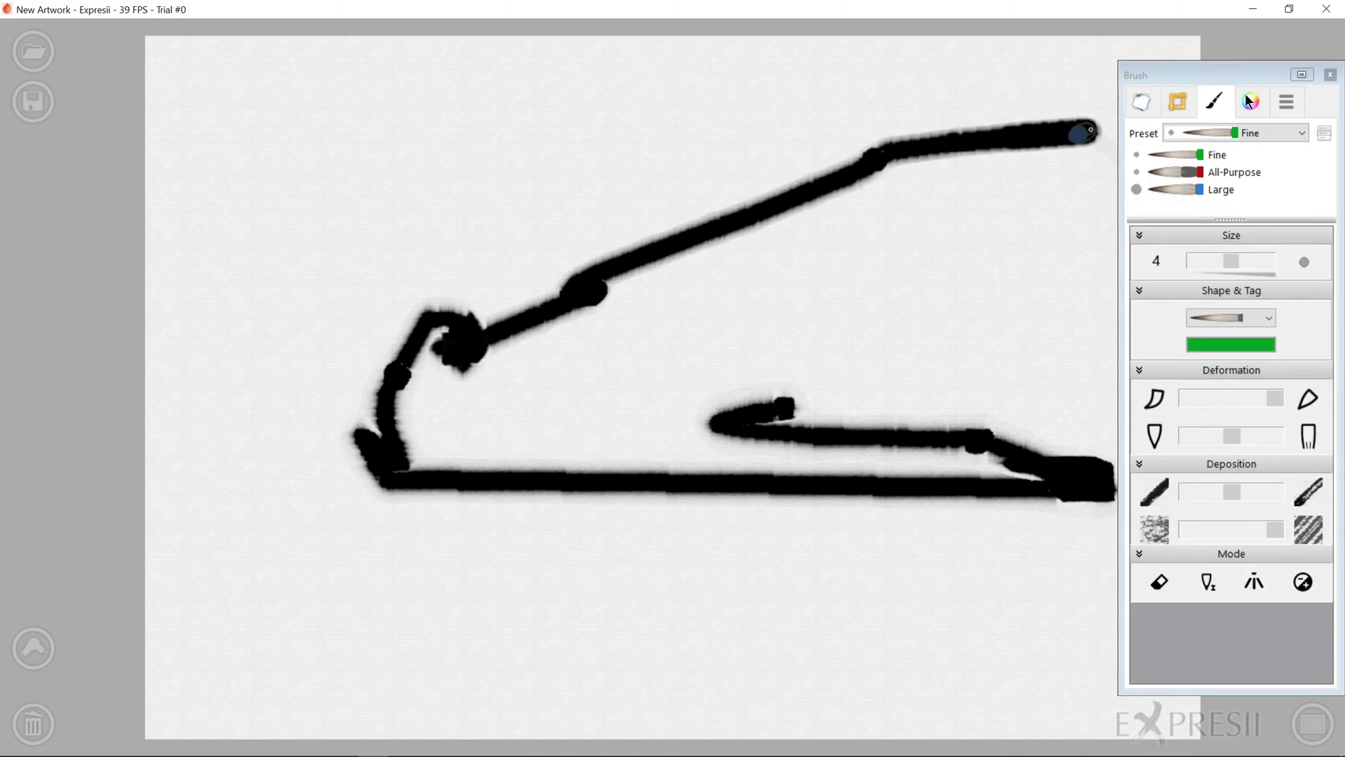
{"action": "left_click", "coordinate": [1235, 601]}
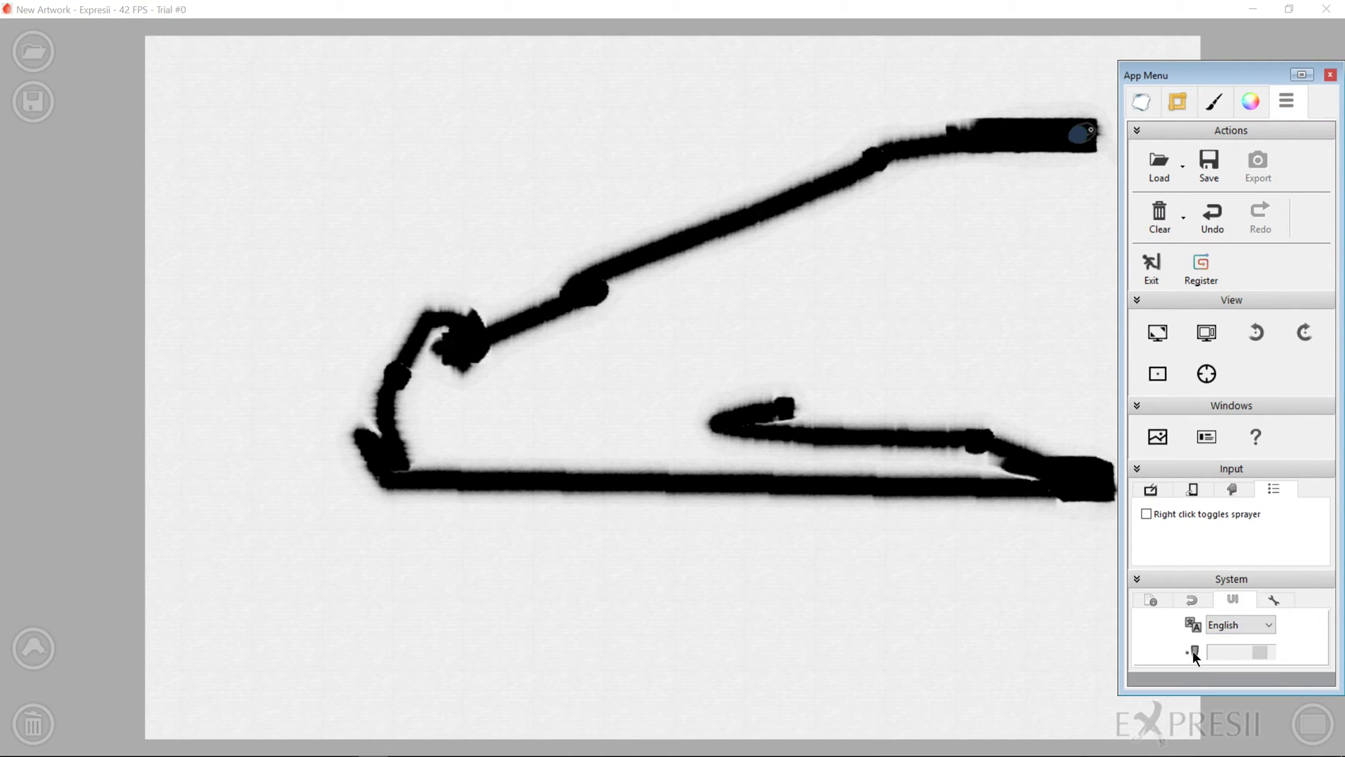
{"action": "left_click", "coordinate": [1153, 599]}
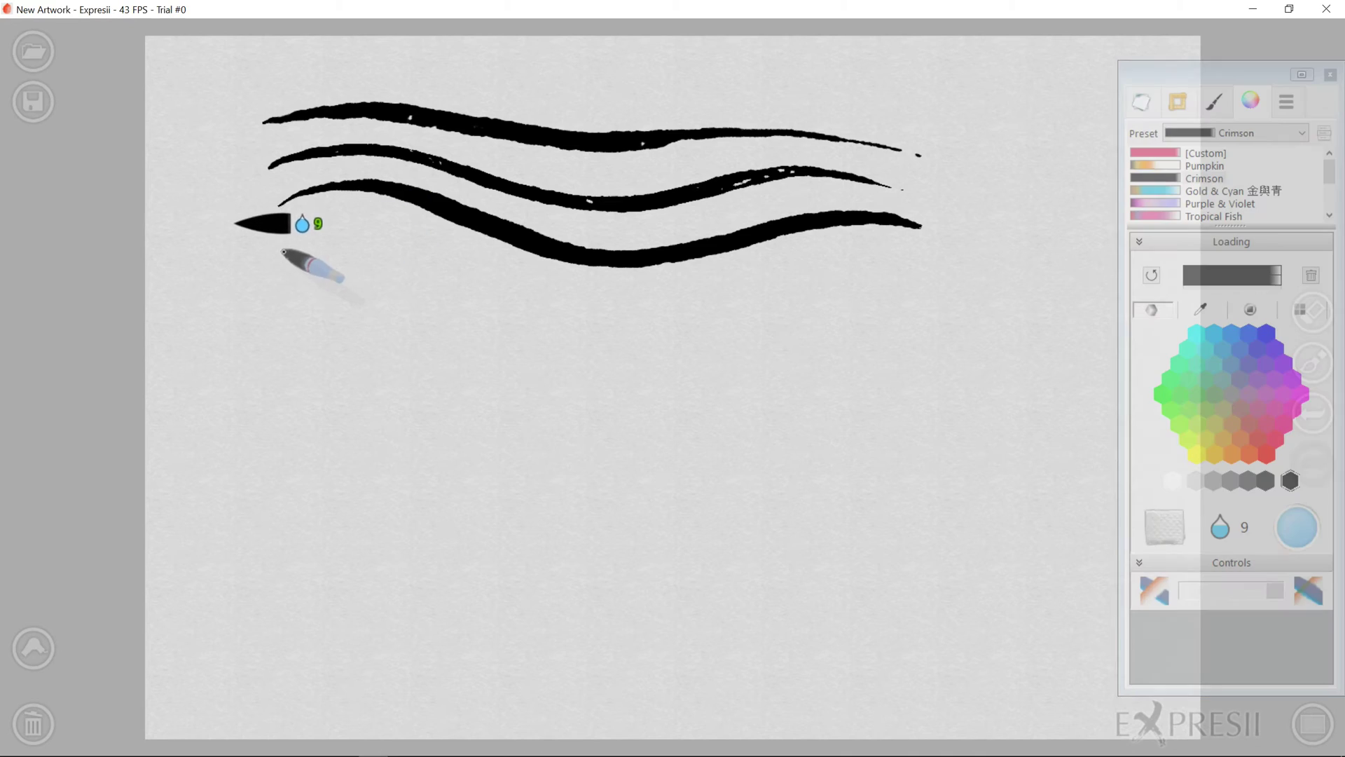
- Paint a fourth black wavy stroke below the other three
{"action": "mouse_move", "coordinate": [283, 251]}
{"action": "left_mouse_down"}
{"action": "mouse_move", "coordinate": [370, 236]}
{"action": "mouse_move", "coordinate": [506, 294]}
{"action": "mouse_move", "coordinate": [601, 314]}
{"action": "mouse_move", "coordinate": [831, 260]}
{"action": "mouse_move", "coordinate": [922, 267]}
{"action": "left_mouse_up"}
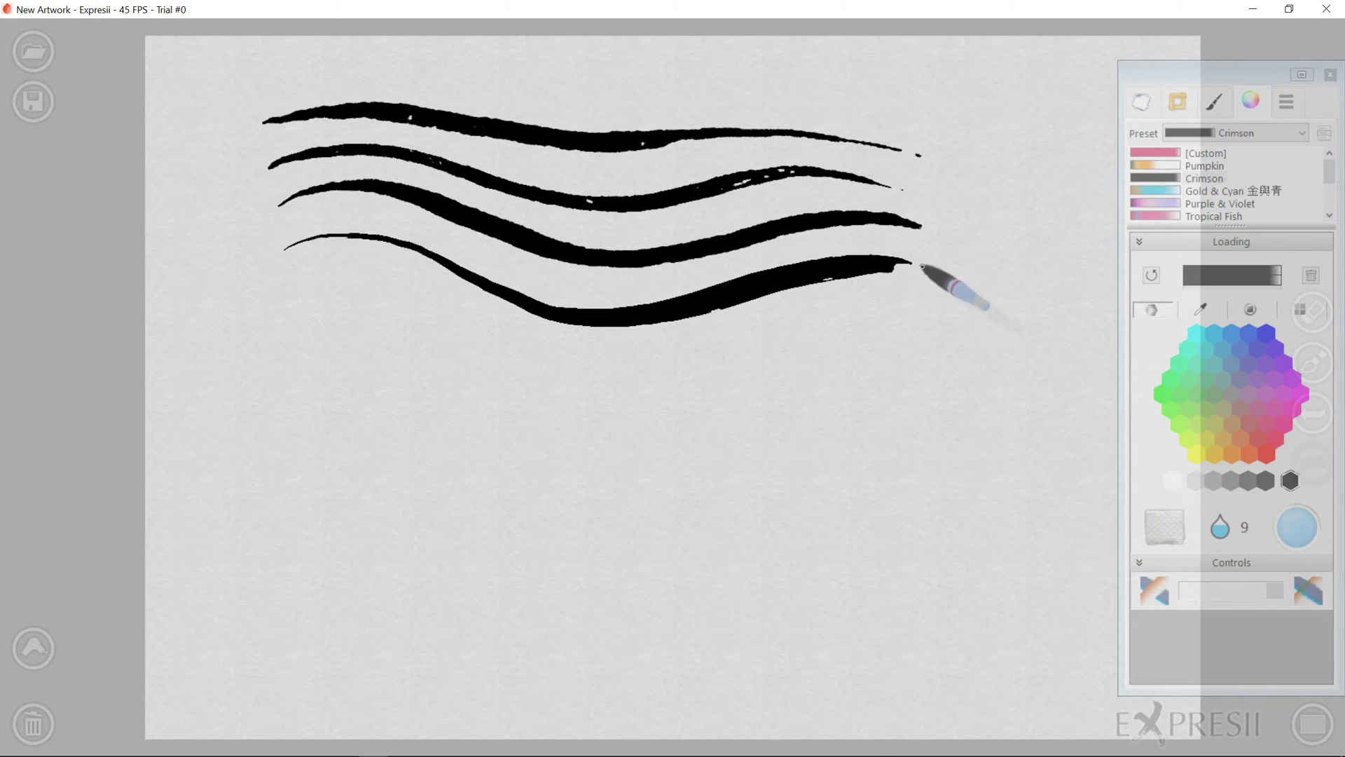
- Reduce the brush wetness to 8 and paint a fifth black wavy stroke below the other four
{"action": "left_click", "coordinate": [1160, 543]}
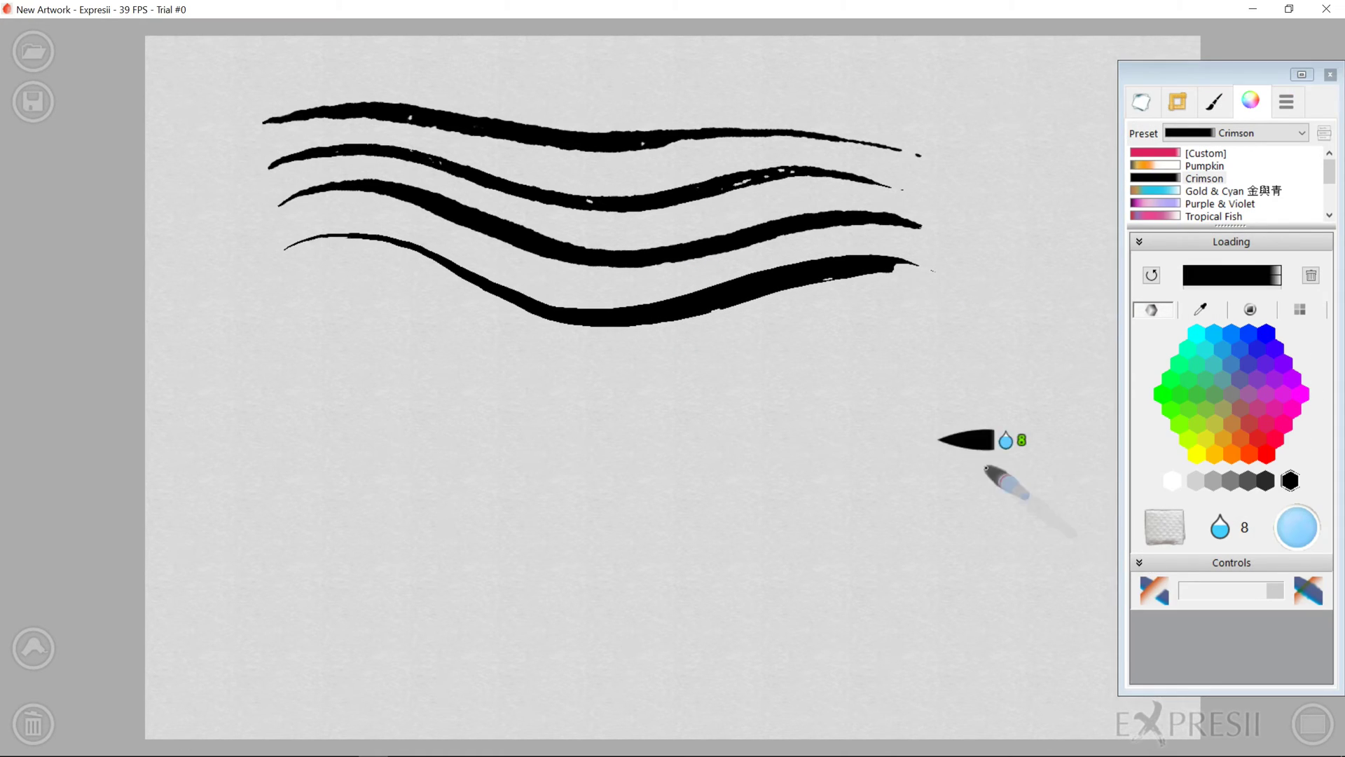
{"action": "mouse_move", "coordinate": [297, 285]}
{"action": "left_mouse_down"}
{"action": "mouse_move", "coordinate": [651, 333]}
{"action": "mouse_move", "coordinate": [835, 312]}
{"action": "left_mouse_up"}
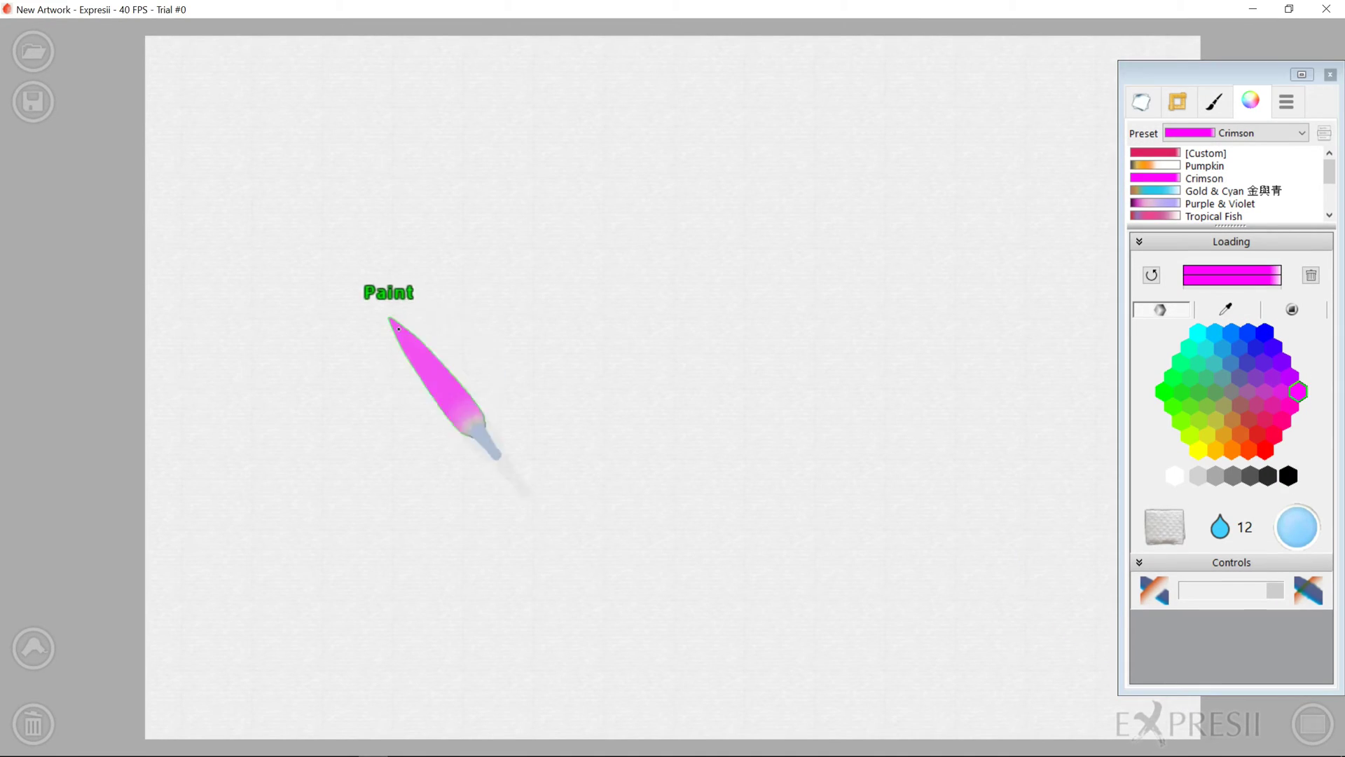
- Paint adjoining slanted bands that shade from magenta through violet to blue across the middle of the canvas
{"action": "mouse_move", "coordinate": [396, 321]}
{"action": "left_mouse_down"}
{"action": "mouse_move", "coordinate": [474, 350]}
{"action": "mouse_move", "coordinate": [515, 286]}
{"action": "mouse_move", "coordinate": [686, 212]}
{"action": "left_mouse_up"}
{"action": "left_click", "coordinate": [1282, 362]}
{"action": "left_click", "coordinate": [1274, 348]}
{"action": "left_click", "coordinate": [1264, 333]}
- Surround the magenta-to-blue bands with a thick red ring
{"action": "left_click", "coordinate": [1273, 434]}
{"action": "mouse_move", "coordinate": [304, 510]}
{"action": "left_mouse_down"}
{"action": "mouse_move", "coordinate": [382, 429]}
{"action": "mouse_move", "coordinate": [781, 251]}
{"action": "mouse_move", "coordinate": [931, 283]}
{"action": "left_mouse_up"}
{"action": "mouse_move", "coordinate": [517, 485]}
{"action": "left_mouse_down"}
{"action": "mouse_move", "coordinate": [617, 459]}
{"action": "mouse_move", "coordinate": [663, 158]}
{"action": "mouse_move", "coordinate": [399, 444]}
{"action": "mouse_move", "coordinate": [314, 325]}
{"action": "mouse_move", "coordinate": [381, 465]}
{"action": "mouse_move", "coordinate": [403, 479]}
{"action": "left_mouse_up"}
- Lower the colour control to its minimum, pick purple and paint a stroke around the red shape
{"action": "left_click_drag", "start_coordinate": [1275, 590], "coordinate": [1184, 590]}
{"action": "left_click", "coordinate": [1273, 377]}
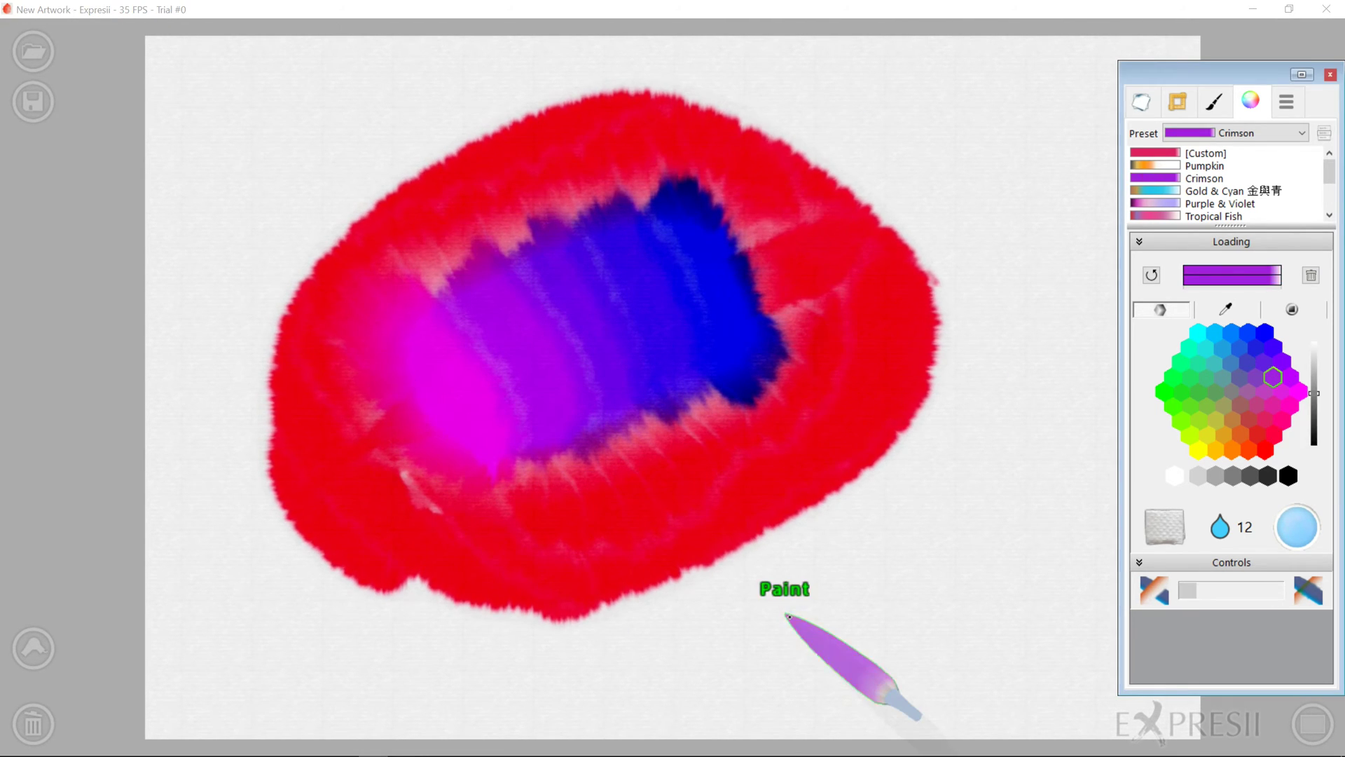
{"action": "left_click_drag", "start_coordinate": [772, 70], "coordinate": [460, 662]}
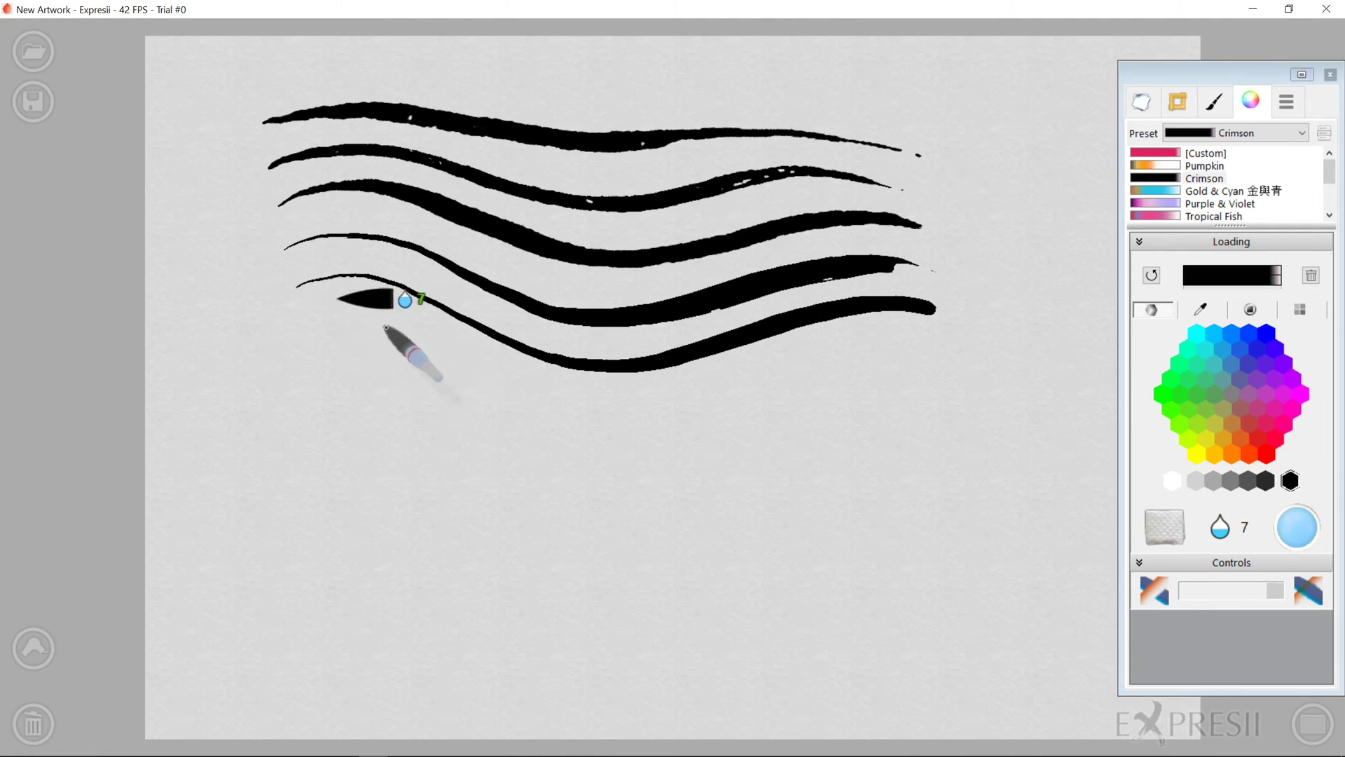
- Paint a sixth and a seventh black wavy stroke, lowering the brush wetness from 7 to 6 between them
{"action": "mouse_move", "coordinate": [301, 313]}
{"action": "left_mouse_down"}
{"action": "mouse_move", "coordinate": [339, 300]}
{"action": "mouse_move", "coordinate": [649, 364]}
{"action": "mouse_move", "coordinate": [853, 339]}
{"action": "mouse_move", "coordinate": [939, 354]}
{"action": "left_mouse_up"}
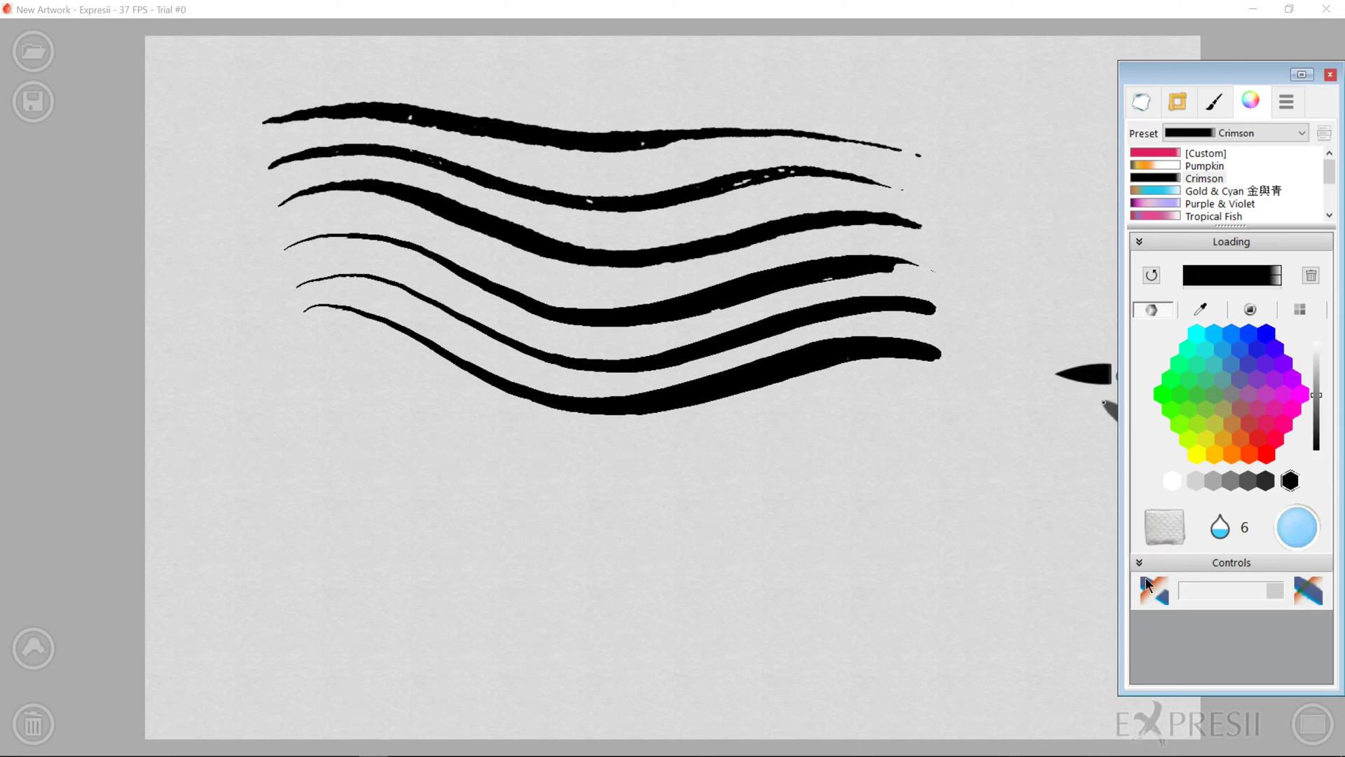
{"action": "mouse_move", "coordinate": [297, 353]}
{"action": "left_mouse_down"}
{"action": "mouse_move", "coordinate": [434, 387]}
{"action": "mouse_move", "coordinate": [585, 448]}
{"action": "mouse_move", "coordinate": [732, 429]}
{"action": "mouse_move", "coordinate": [827, 392]}
{"action": "left_mouse_up"}
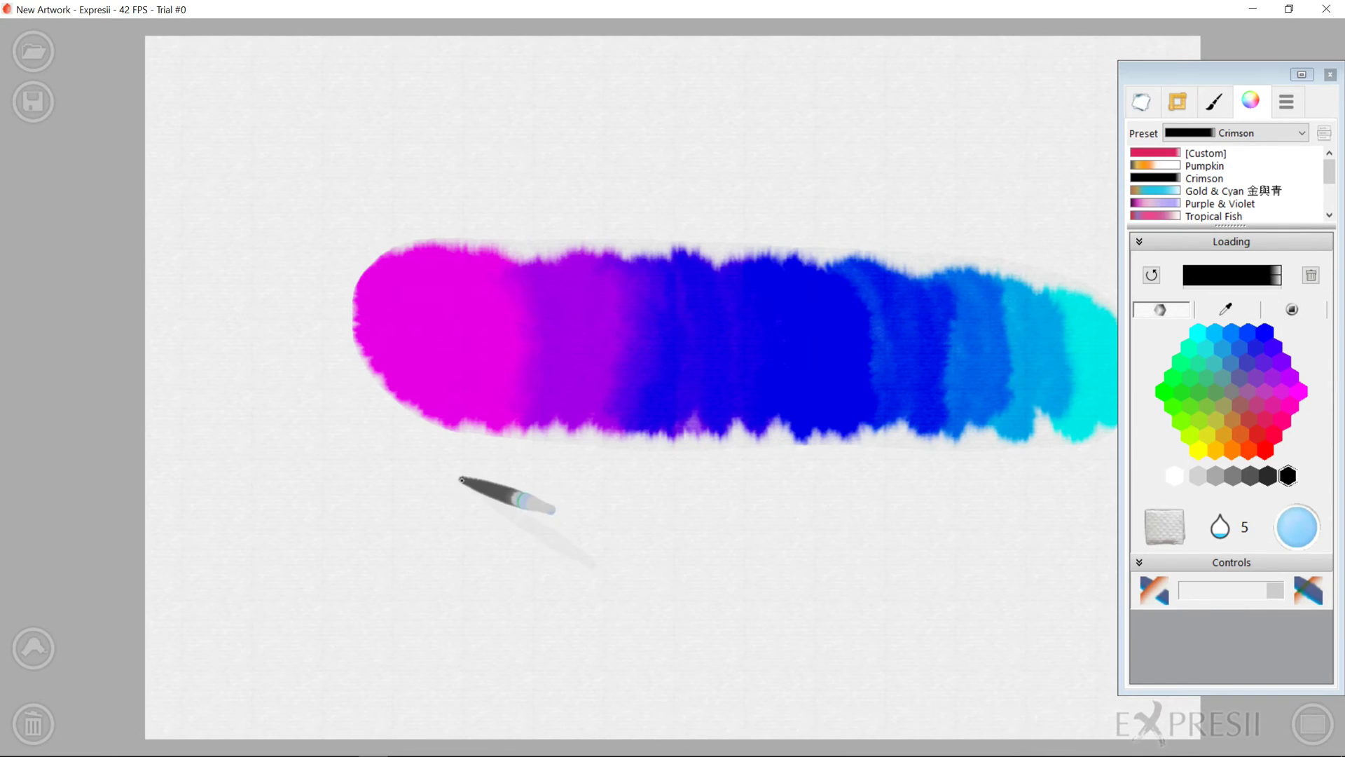
- Paint short vertical black strokes and thin black zigzags beneath the magenta-to-cyan band with brush wetness 5
{"action": "left_click_drag", "start_coordinate": [461, 479], "coordinate": [478, 578]}
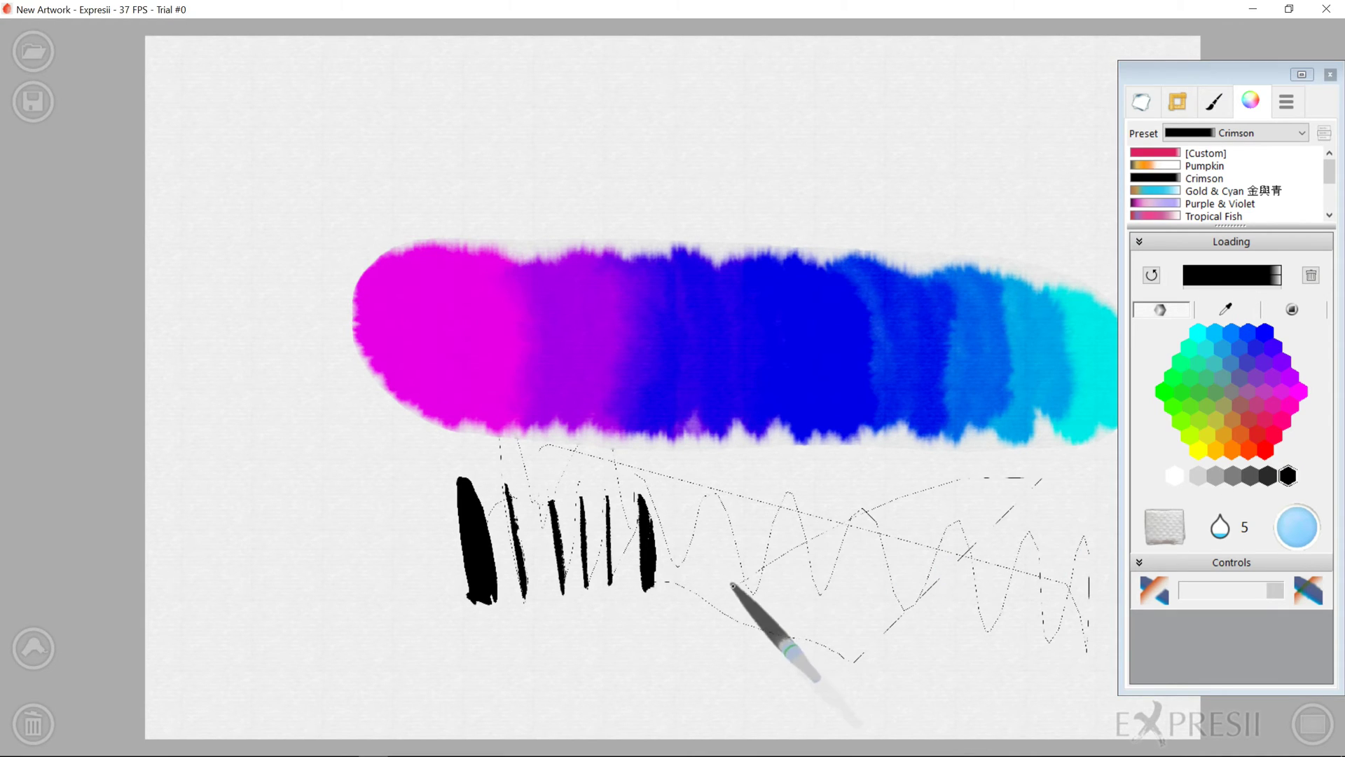
{"action": "mouse_move", "coordinate": [741, 576]}
{"action": "left_mouse_down"}
{"action": "mouse_move", "coordinate": [751, 564]}
{"action": "mouse_move", "coordinate": [850, 634]}
{"action": "mouse_move", "coordinate": [967, 629]}
{"action": "left_mouse_up"}
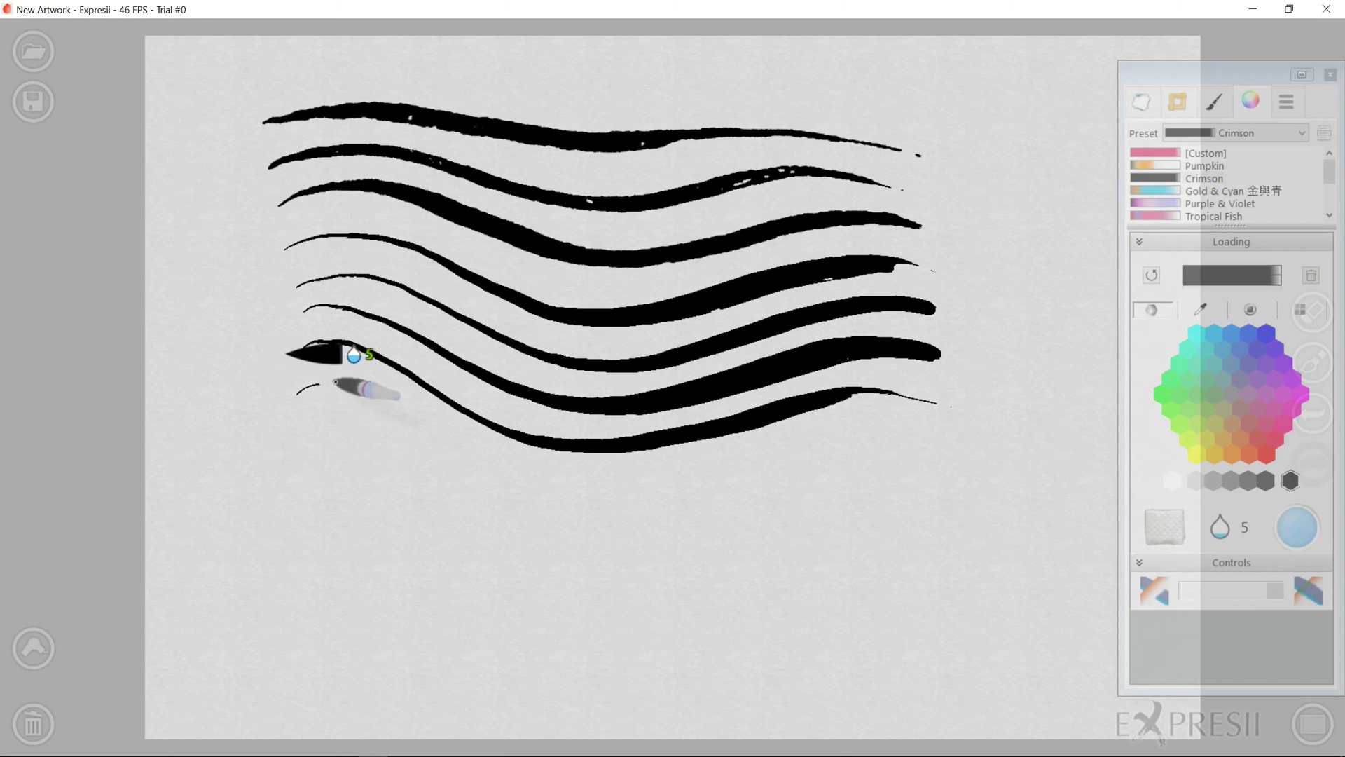
- Add the eighth to tenth black wavy strokes below the others, lowering the brush wetness step by step from 5 to 3
{"action": "mouse_move", "coordinate": [335, 380]}
{"action": "left_mouse_down"}
{"action": "mouse_move", "coordinate": [536, 476]}
{"action": "mouse_move", "coordinate": [639, 483]}
{"action": "mouse_move", "coordinate": [852, 436]}
{"action": "left_mouse_up"}
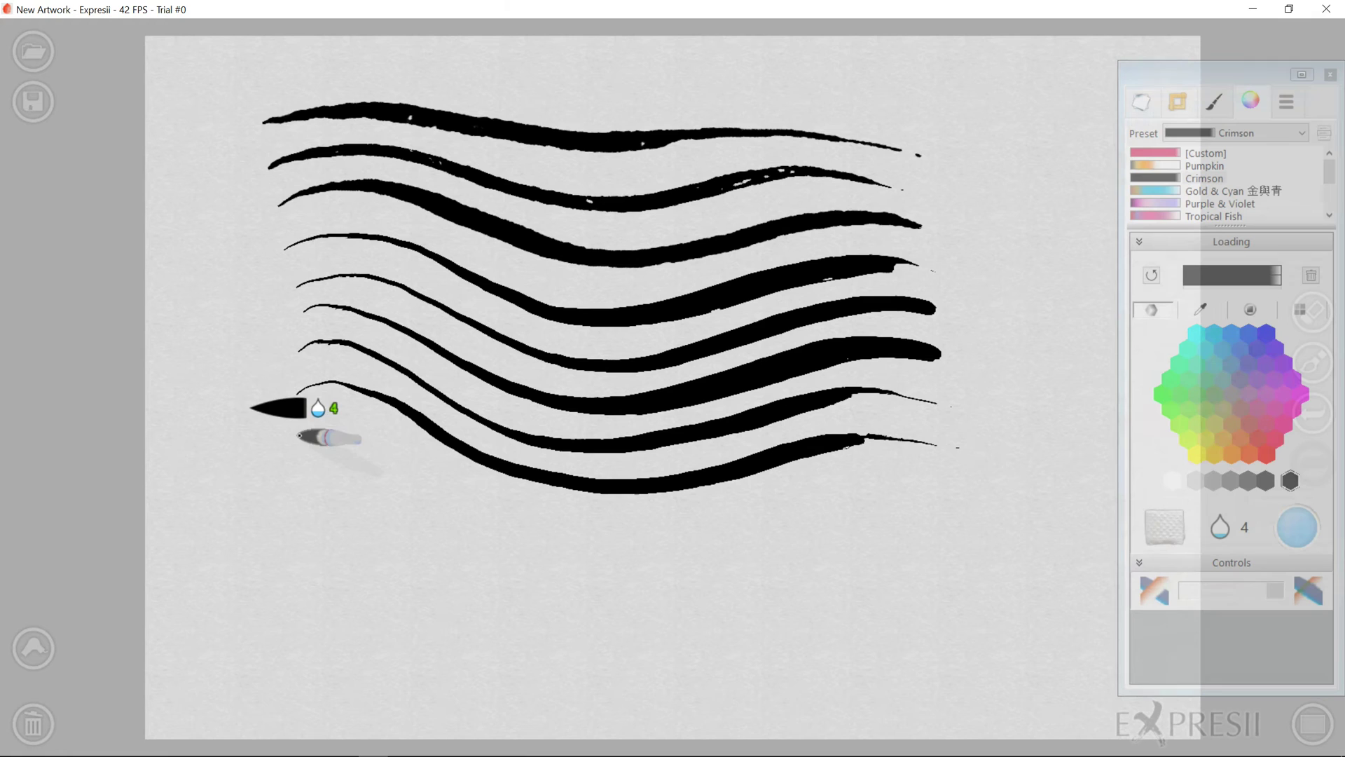
{"action": "mouse_move", "coordinate": [310, 436]}
{"action": "left_mouse_down"}
{"action": "mouse_move", "coordinate": [345, 432]}
{"action": "mouse_move", "coordinate": [519, 520]}
{"action": "mouse_move", "coordinate": [660, 528]}
{"action": "mouse_move", "coordinate": [838, 482]}
{"action": "left_mouse_up"}
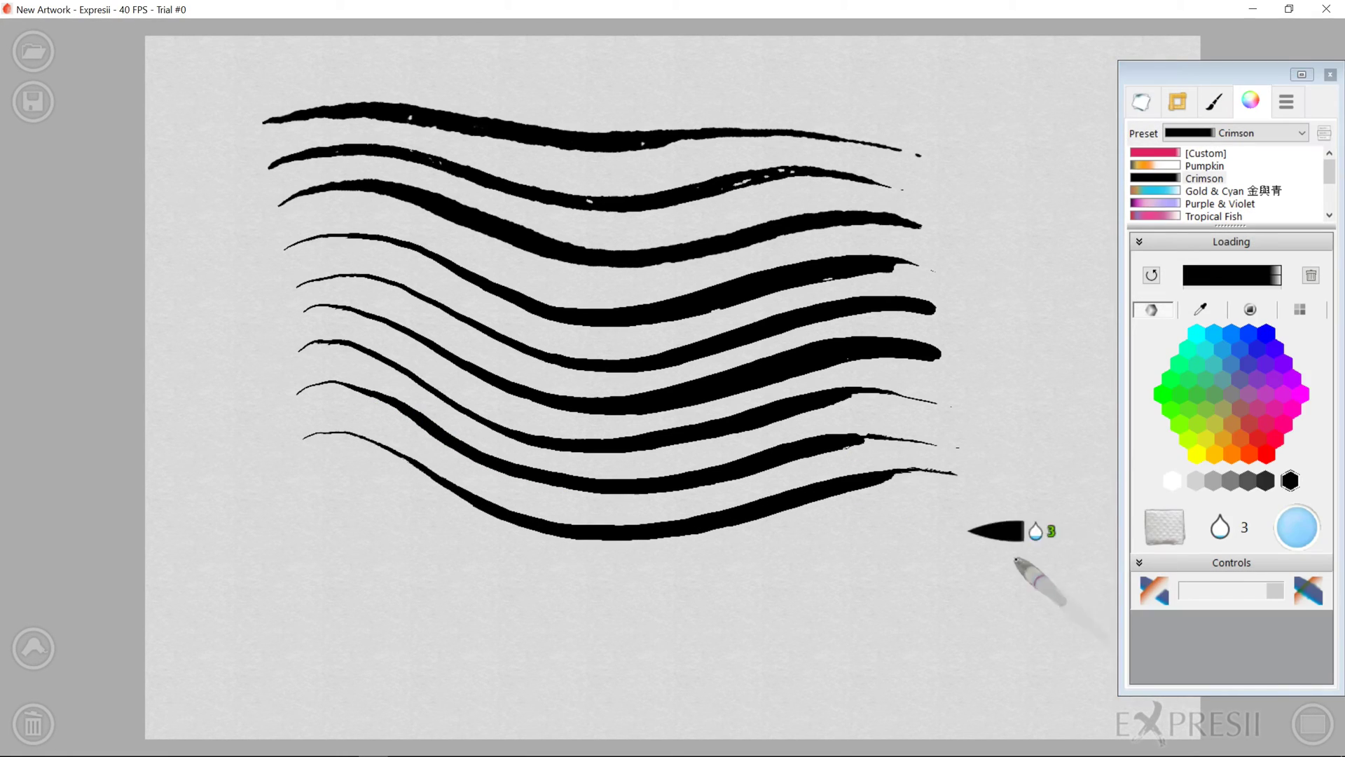
{"action": "mouse_move", "coordinate": [351, 464]}
{"action": "left_mouse_down"}
{"action": "mouse_move", "coordinate": [533, 550]}
{"action": "mouse_move", "coordinate": [721, 561]}
{"action": "mouse_move", "coordinate": [967, 511]}
{"action": "left_mouse_up"}
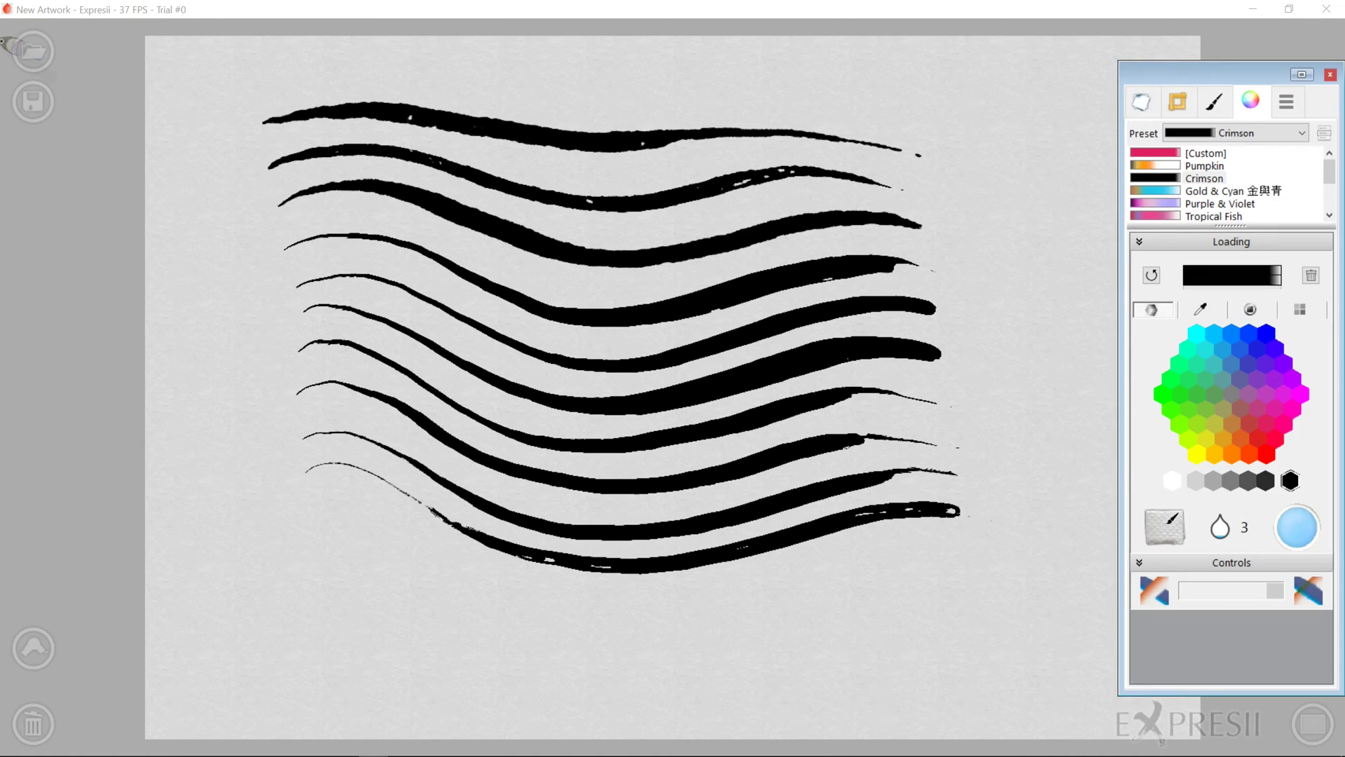
- Dry the brush down towards wetness 1 and paint two more black wavy strokes at the end of the series
{"action": "left_click", "coordinate": [1165, 527]}
{"action": "mouse_move", "coordinate": [340, 469]}
{"action": "left_mouse_down"}
{"action": "mouse_move", "coordinate": [495, 549]}
{"action": "mouse_move", "coordinate": [956, 538]}
{"action": "left_mouse_up"}
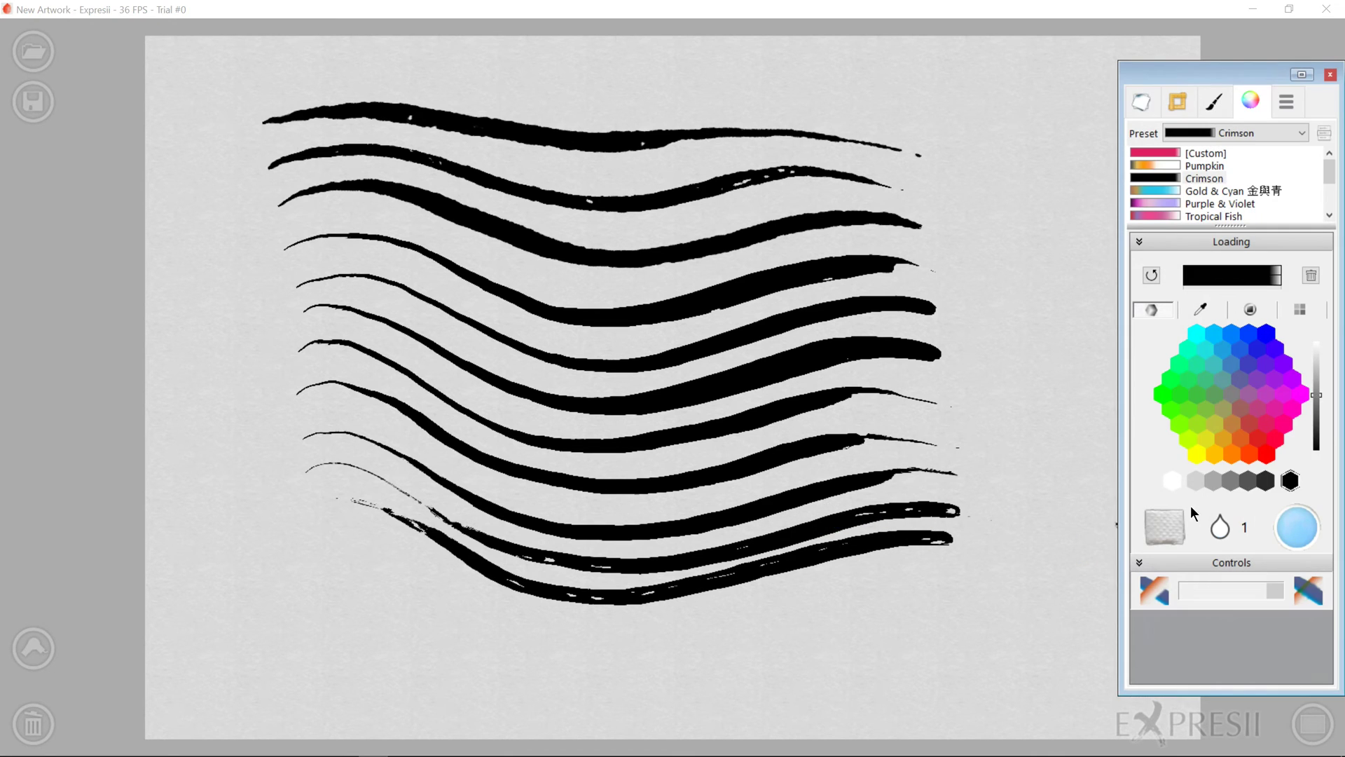
{"action": "mouse_move", "coordinate": [378, 546]}
{"action": "left_mouse_down"}
{"action": "mouse_move", "coordinate": [486, 612]}
{"action": "mouse_move", "coordinate": [550, 629]}
{"action": "mouse_move", "coordinate": [638, 627]}
{"action": "mouse_move", "coordinate": [823, 587]}
{"action": "left_mouse_up"}
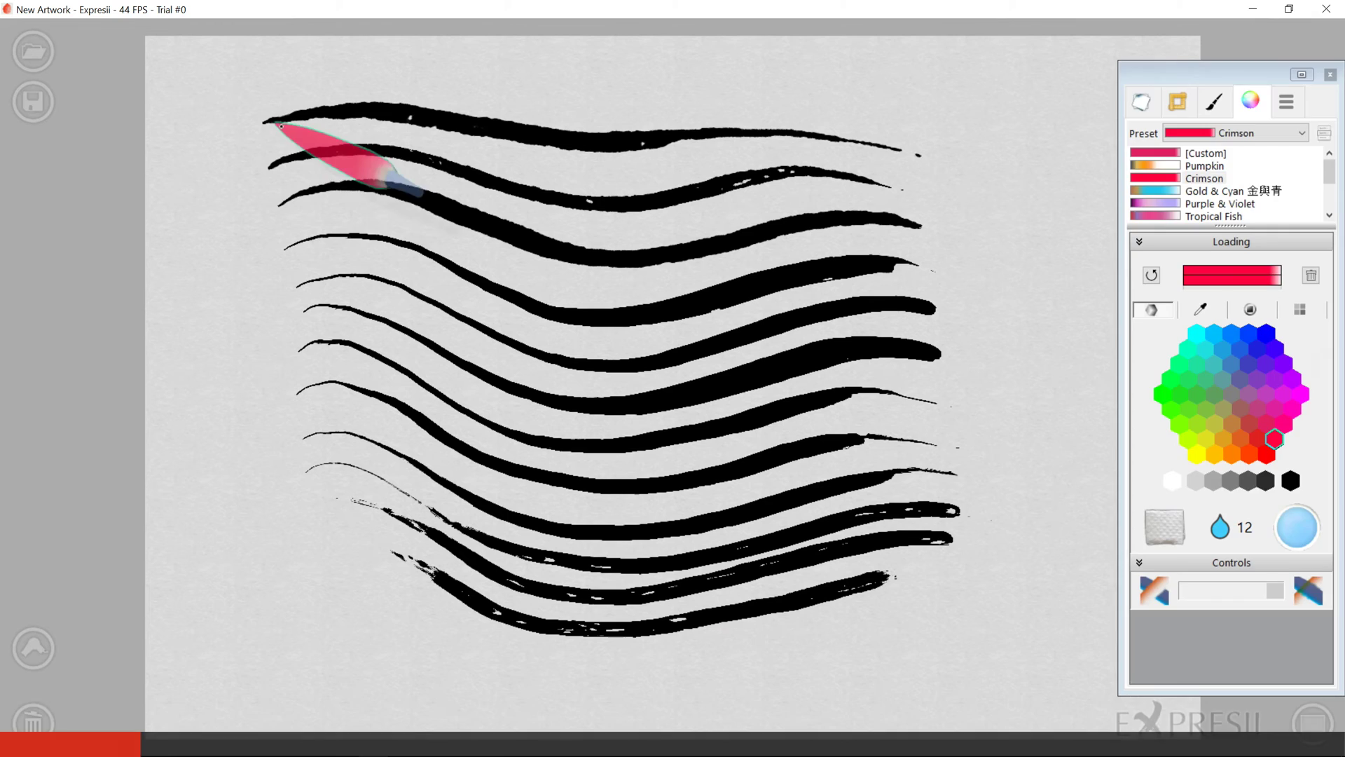
- Cover the black wavy strokes with red at wetness 12 and add blue-violet along the shape's right edge
{"action": "mouse_move", "coordinate": [273, 124]}
{"action": "left_mouse_down"}
{"action": "mouse_move", "coordinate": [330, 96]}
{"action": "mouse_move", "coordinate": [284, 178]}
{"action": "mouse_move", "coordinate": [407, 126]}
{"action": "mouse_move", "coordinate": [315, 259]}
{"action": "mouse_move", "coordinate": [519, 143]}
{"action": "mouse_move", "coordinate": [350, 367]}
{"action": "mouse_move", "coordinate": [521, 213]}
{"action": "mouse_move", "coordinate": [635, 153]}
{"action": "mouse_move", "coordinate": [363, 514]}
{"action": "mouse_move", "coordinate": [562, 301]}
{"action": "mouse_move", "coordinate": [807, 109]}
{"action": "mouse_move", "coordinate": [491, 475]}
{"action": "mouse_move", "coordinate": [612, 394]}
{"action": "mouse_move", "coordinate": [887, 145]}
{"action": "mouse_move", "coordinate": [540, 557]}
{"action": "mouse_move", "coordinate": [710, 414]}
{"action": "mouse_move", "coordinate": [815, 372]}
{"action": "mouse_move", "coordinate": [667, 582]}
{"action": "mouse_move", "coordinate": [919, 369]}
{"action": "mouse_move", "coordinate": [754, 564]}
{"action": "mouse_move", "coordinate": [897, 488]}
{"action": "mouse_move", "coordinate": [926, 493]}
{"action": "left_mouse_up"}
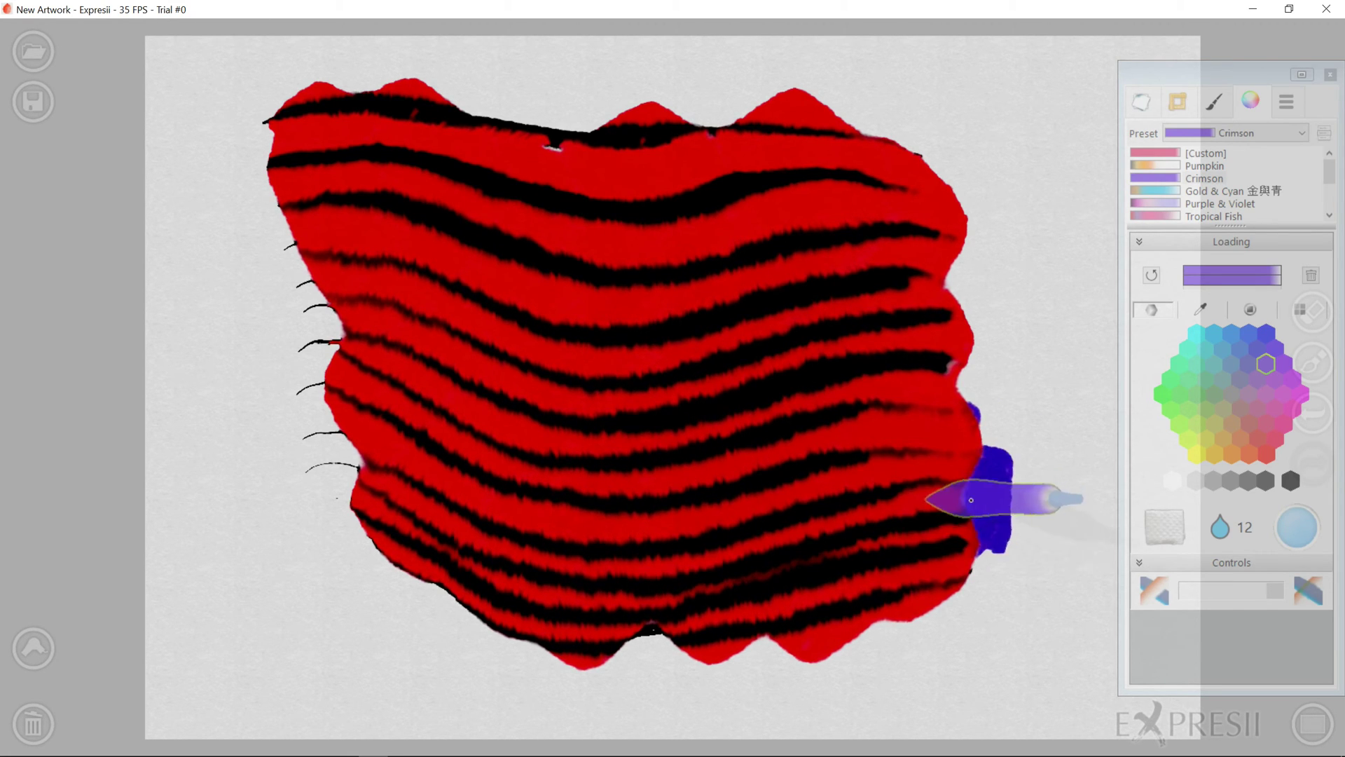
{"action": "mouse_move", "coordinate": [921, 399]}
{"action": "left_mouse_down"}
{"action": "mouse_move", "coordinate": [942, 377]}
{"action": "mouse_move", "coordinate": [929, 459]}
{"action": "left_mouse_up"}
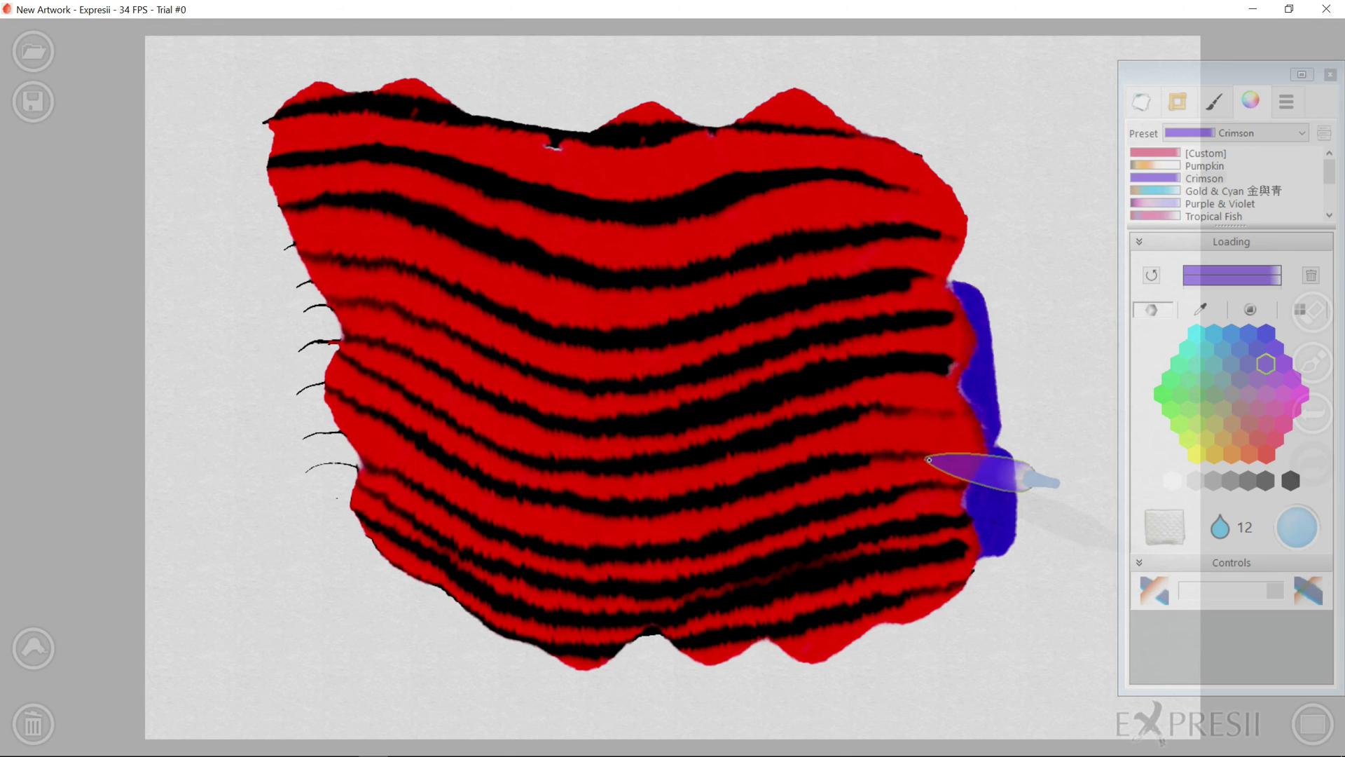
- Look through the brush and layer settings and spread blue-violet paint over the lower and left parts of the striped shape
{"action": "left_click", "coordinate": [1227, 100]}
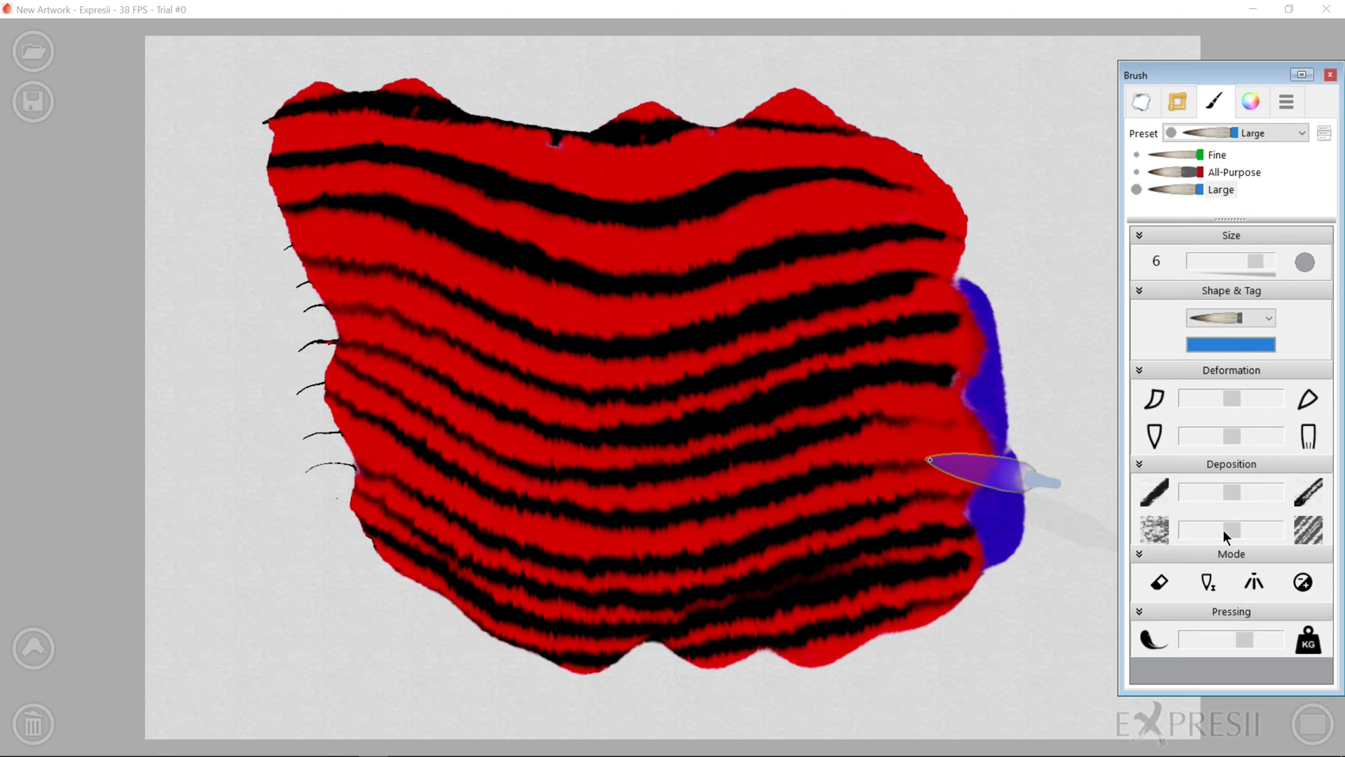
{"action": "left_click", "coordinate": [1177, 102]}
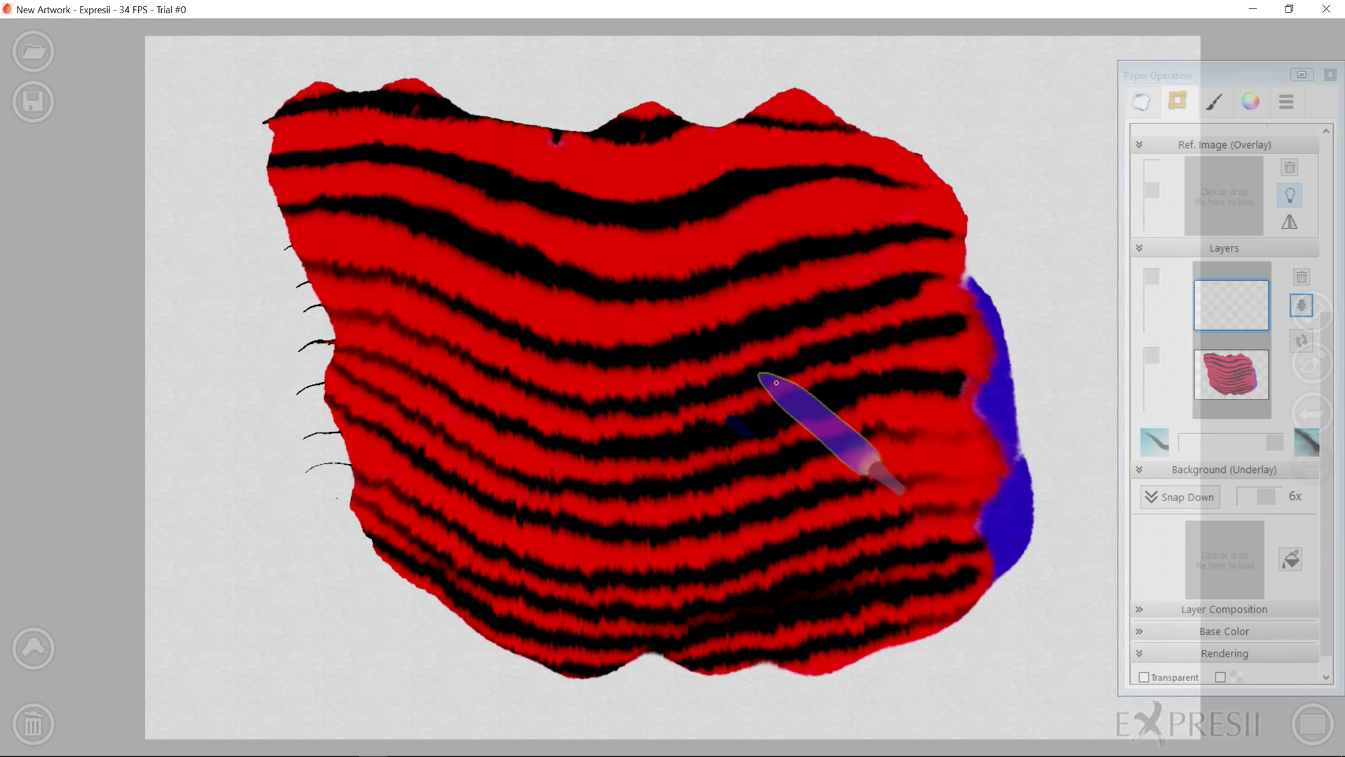
{"action": "mouse_move", "coordinate": [775, 385]}
{"action": "left_mouse_down"}
{"action": "mouse_move", "coordinate": [841, 407]}
{"action": "mouse_move", "coordinate": [911, 498]}
{"action": "mouse_move", "coordinate": [894, 567]}
{"action": "mouse_move", "coordinate": [947, 549]}
{"action": "mouse_move", "coordinate": [951, 513]}
{"action": "mouse_move", "coordinate": [894, 313]}
{"action": "mouse_move", "coordinate": [900, 283]}
{"action": "mouse_move", "coordinate": [969, 402]}
{"action": "mouse_move", "coordinate": [995, 551]}
{"action": "mouse_move", "coordinate": [954, 613]}
{"action": "mouse_move", "coordinate": [774, 642]}
{"action": "mouse_move", "coordinate": [850, 492]}
{"action": "mouse_move", "coordinate": [877, 376]}
{"action": "mouse_move", "coordinate": [608, 591]}
{"action": "mouse_move", "coordinate": [638, 451]}
{"action": "mouse_move", "coordinate": [790, 451]}
{"action": "mouse_move", "coordinate": [687, 661]}
{"action": "mouse_move", "coordinate": [538, 509]}
{"action": "mouse_move", "coordinate": [488, 653]}
{"action": "mouse_move", "coordinate": [405, 562]}
{"action": "mouse_move", "coordinate": [301, 329]}
{"action": "mouse_move", "coordinate": [260, 118]}
{"action": "mouse_move", "coordinate": [445, 403]}
{"action": "mouse_move", "coordinate": [540, 461]}
{"action": "mouse_move", "coordinate": [721, 490]}
{"action": "left_mouse_up"}
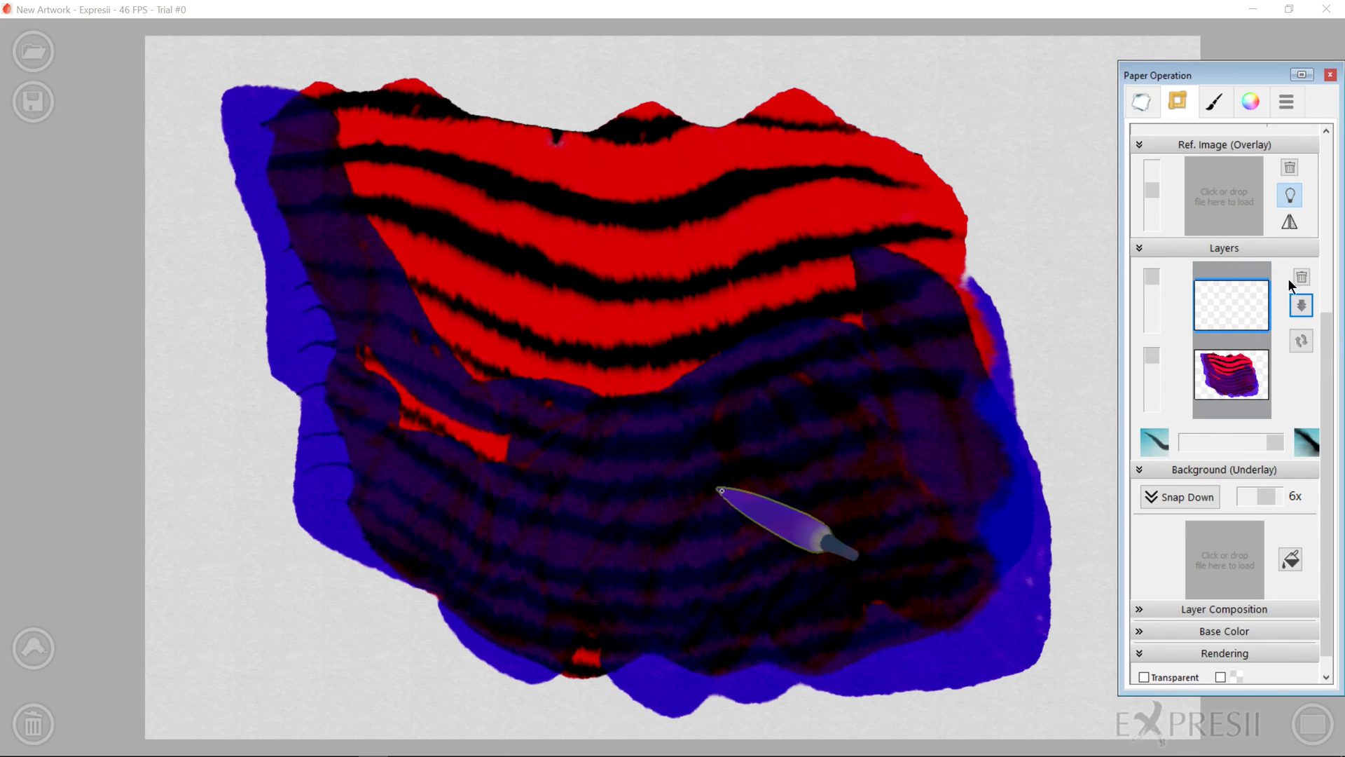
{"action": "left_click", "coordinate": [1249, 103]}
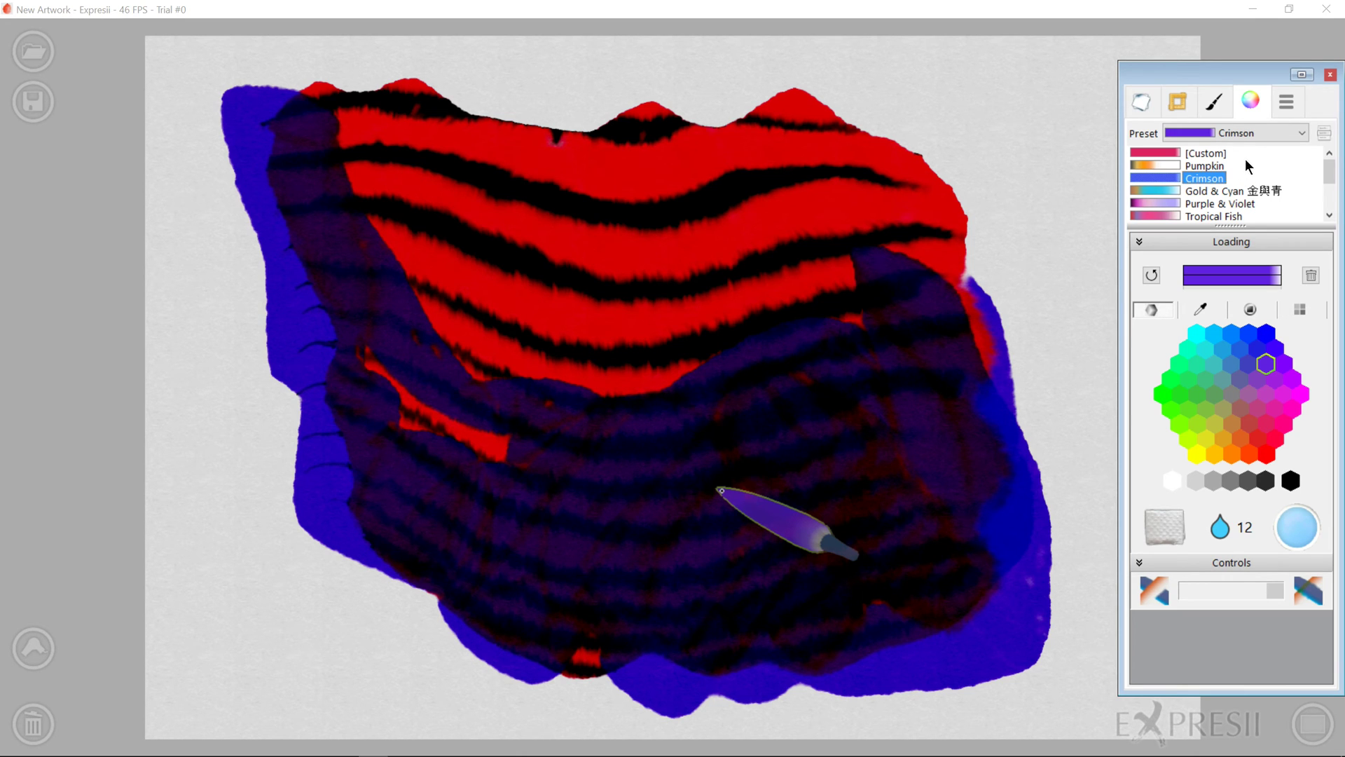
- Clear the canvas and paint a horizontal band that shades from magenta through violet to blue
{"action": "left_click", "coordinate": [33, 724]}
{"action": "mouse_move", "coordinate": [392, 253]}
{"action": "left_mouse_down"}
{"action": "mouse_move", "coordinate": [406, 354]}
{"action": "mouse_move", "coordinate": [426, 311]}
{"action": "mouse_move", "coordinate": [471, 361]}
{"action": "left_mouse_up"}
{"action": "left_click", "coordinate": [1282, 361]}
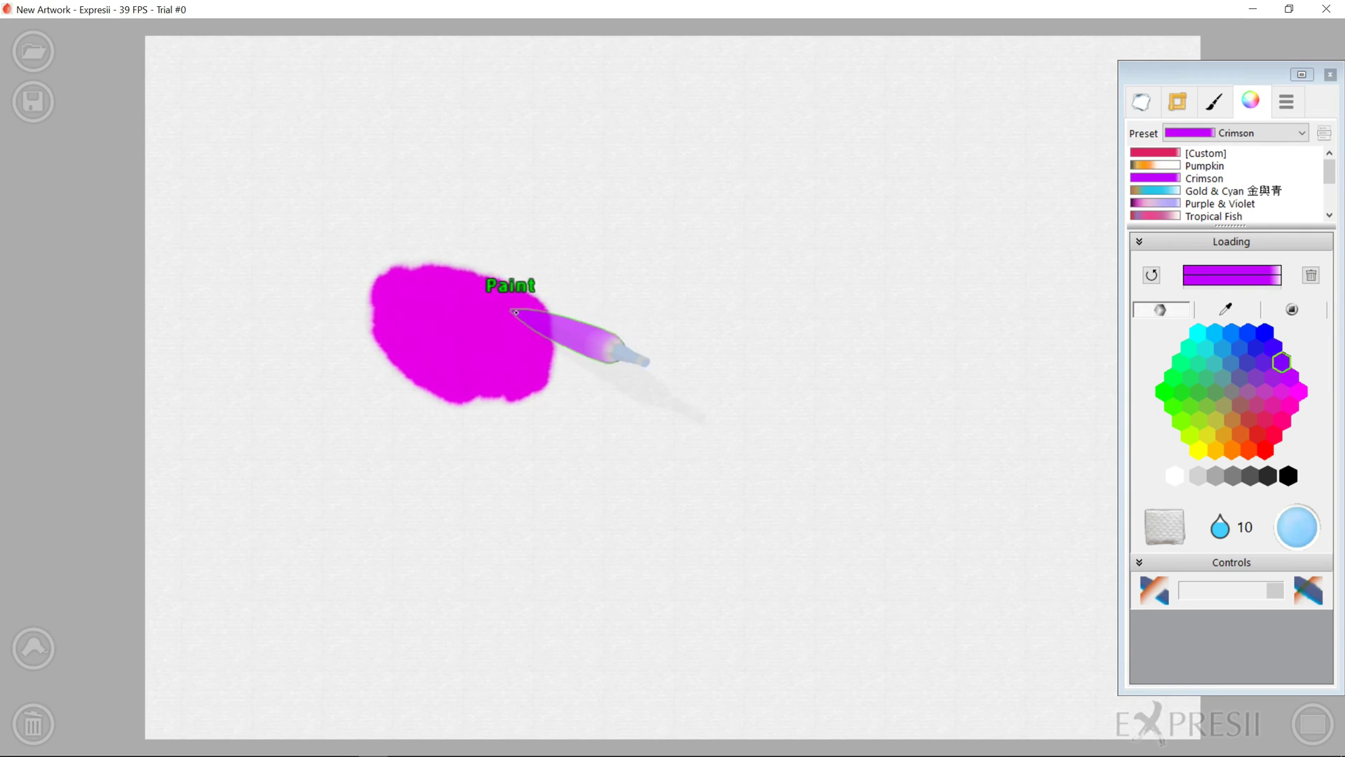
{"action": "mouse_move", "coordinate": [534, 312]}
{"action": "left_mouse_down"}
{"action": "mouse_move", "coordinate": [535, 356]}
{"action": "mouse_move", "coordinate": [570, 297]}
{"action": "mouse_move", "coordinate": [581, 372]}
{"action": "mouse_move", "coordinate": [615, 310]}
{"action": "mouse_move", "coordinate": [634, 373]}
{"action": "mouse_move", "coordinate": [653, 313]}
{"action": "mouse_move", "coordinate": [678, 379]}
{"action": "mouse_move", "coordinate": [694, 295]}
{"action": "mouse_move", "coordinate": [703, 387]}
{"action": "mouse_move", "coordinate": [717, 309]}
{"action": "mouse_move", "coordinate": [748, 371]}
{"action": "mouse_move", "coordinate": [639, 315]}
{"action": "mouse_move", "coordinate": [617, 365]}
{"action": "mouse_move", "coordinate": [753, 318]}
{"action": "mouse_move", "coordinate": [762, 377]}
{"action": "mouse_move", "coordinate": [770, 298]}
{"action": "mouse_move", "coordinate": [784, 381]}
{"action": "mouse_move", "coordinate": [806, 313]}
{"action": "mouse_move", "coordinate": [815, 381]}
{"action": "mouse_move", "coordinate": [834, 308]}
{"action": "mouse_move", "coordinate": [851, 350]}
{"action": "left_mouse_up"}
{"action": "left_click", "coordinate": [1273, 347]}
- Extend the band to the right with azure, sky blue and cyan sections
{"action": "left_click", "coordinate": [1248, 332]}
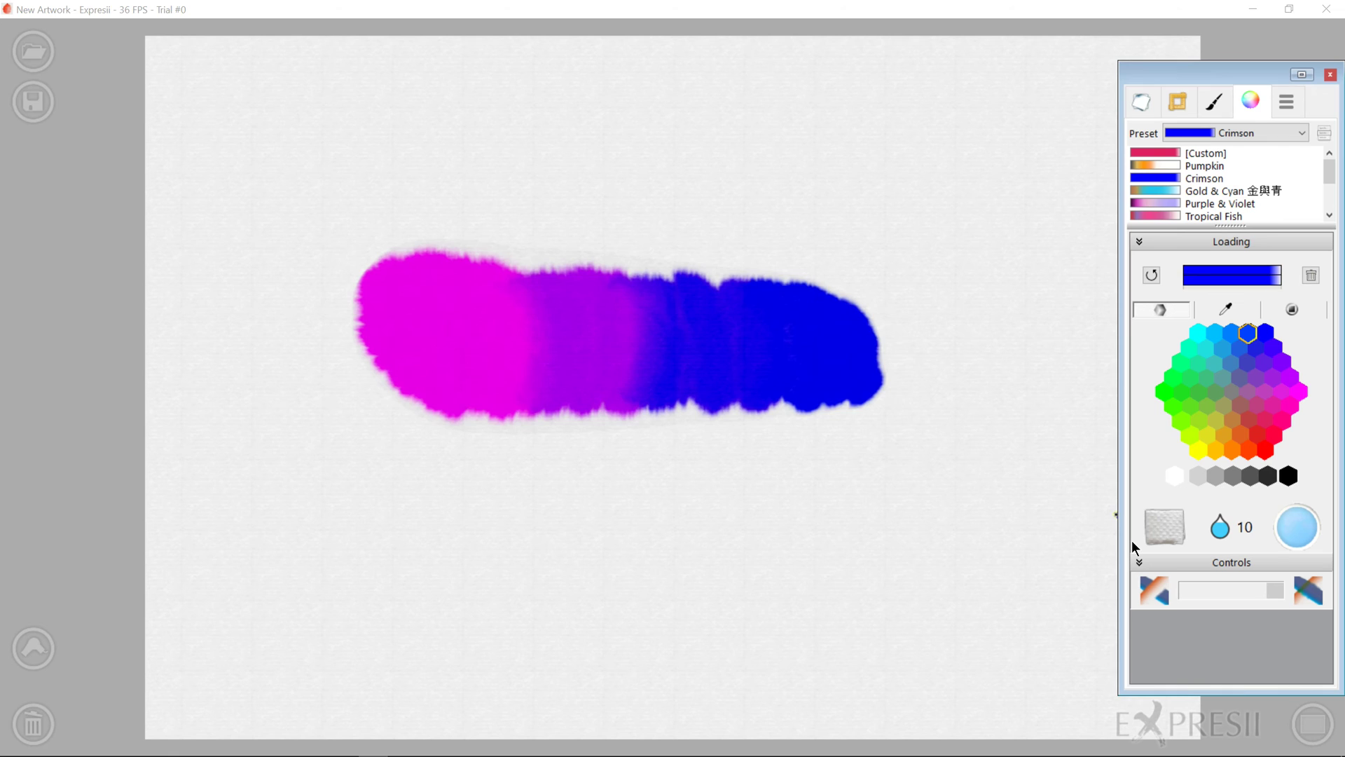
{"action": "left_click", "coordinate": [1263, 362]}
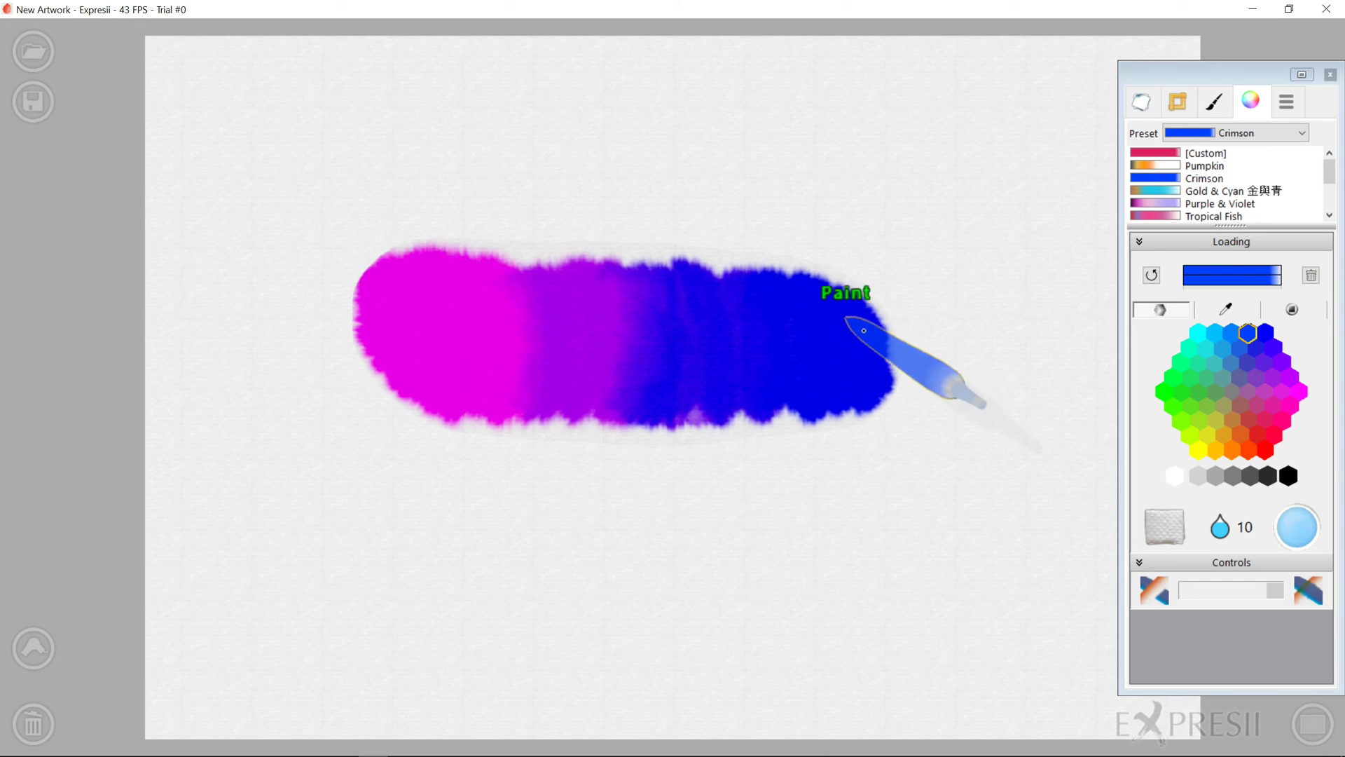
{"action": "mouse_move", "coordinate": [856, 303]}
{"action": "left_mouse_down"}
{"action": "mouse_move", "coordinate": [873, 357]}
{"action": "mouse_move", "coordinate": [915, 390]}
{"action": "left_mouse_up"}
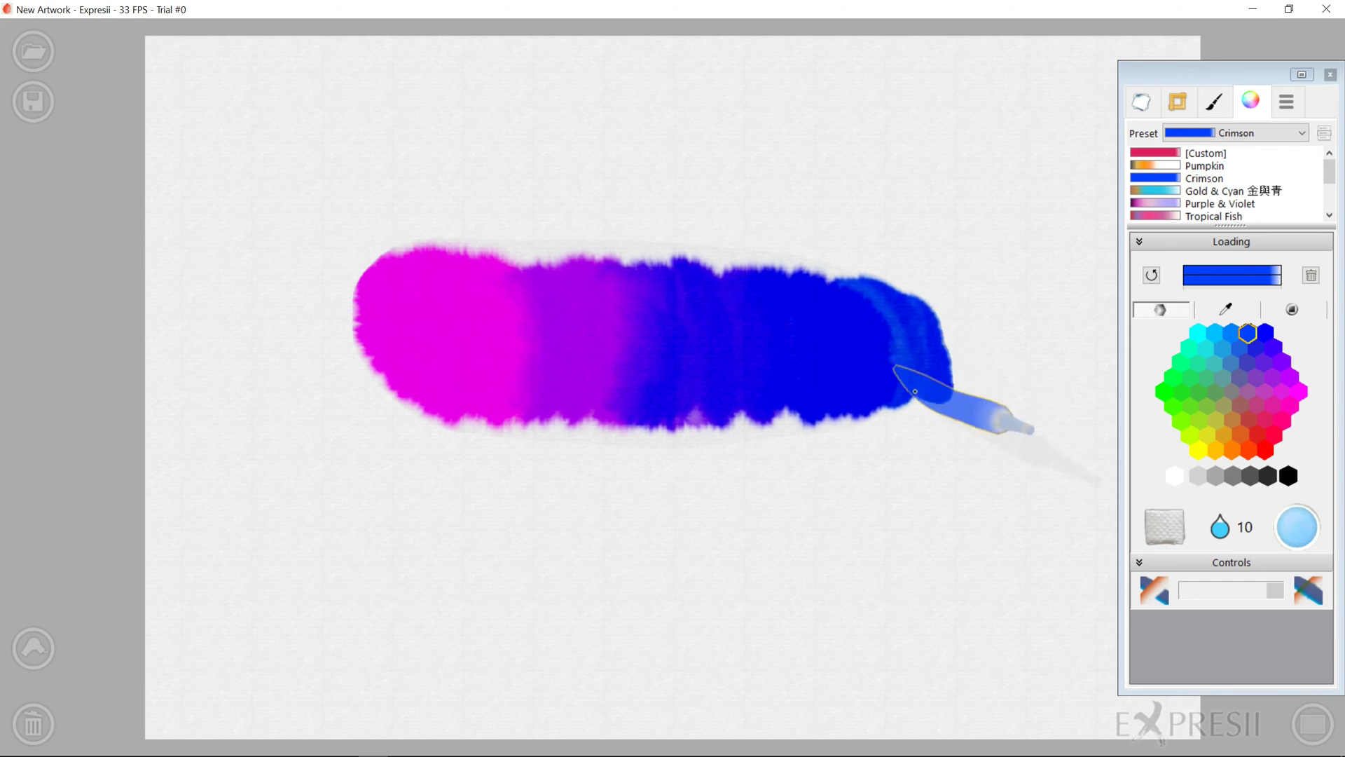
{"action": "left_click", "coordinate": [1230, 332]}
{"action": "mouse_move", "coordinate": [925, 302]}
{"action": "left_mouse_down"}
{"action": "mouse_move", "coordinate": [937, 323]}
{"action": "mouse_move", "coordinate": [952, 304]}
{"action": "mouse_move", "coordinate": [980, 367]}
{"action": "mouse_move", "coordinate": [1005, 324]}
{"action": "mouse_move", "coordinate": [1038, 327]}
{"action": "mouse_move", "coordinate": [1049, 372]}
{"action": "mouse_move", "coordinate": [1058, 318]}
{"action": "mouse_move", "coordinate": [1113, 375]}
{"action": "left_mouse_up"}
{"action": "left_click", "coordinate": [1215, 332]}
{"action": "left_click", "coordinate": [1198, 333]}
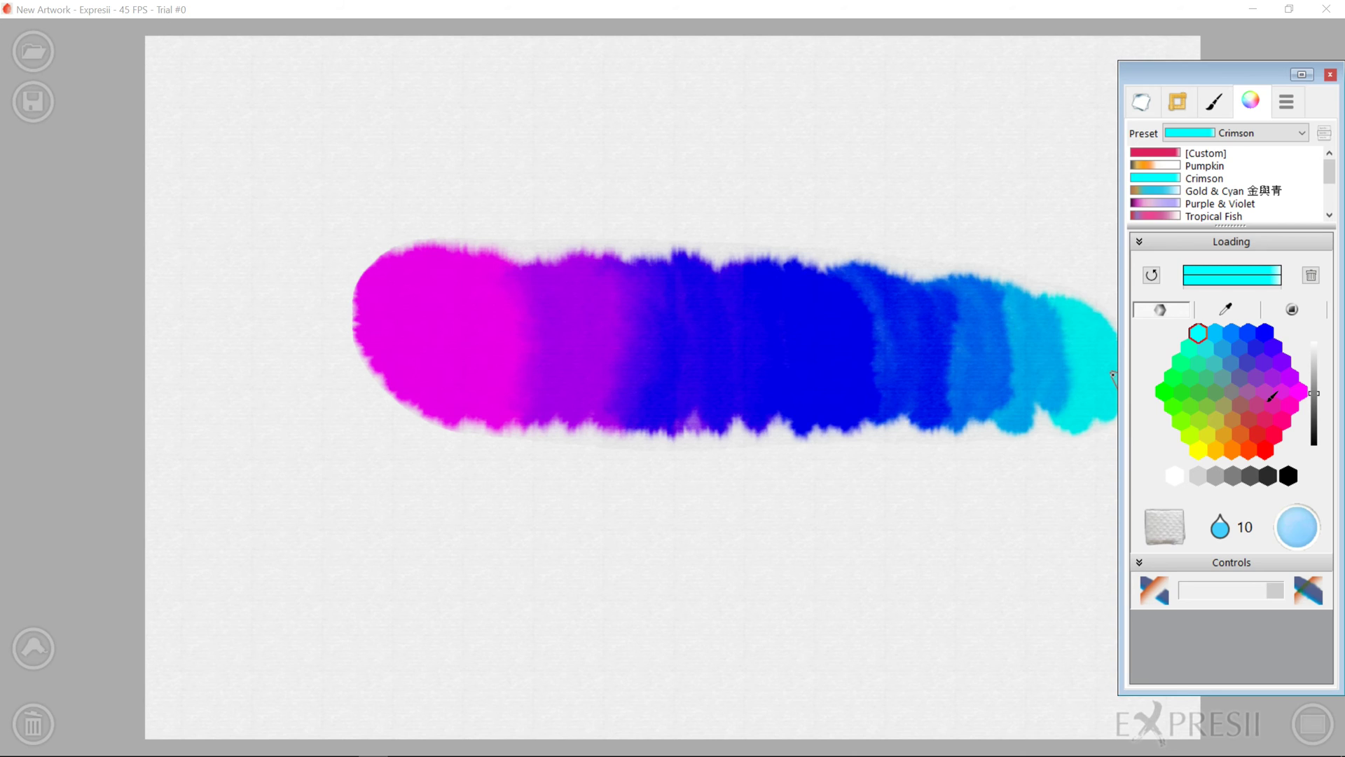
- Switch to the Fine brush, choose black and reduce the brush wetness
{"action": "left_click", "coordinate": [1215, 103]}
{"action": "left_click", "coordinate": [1252, 103]}
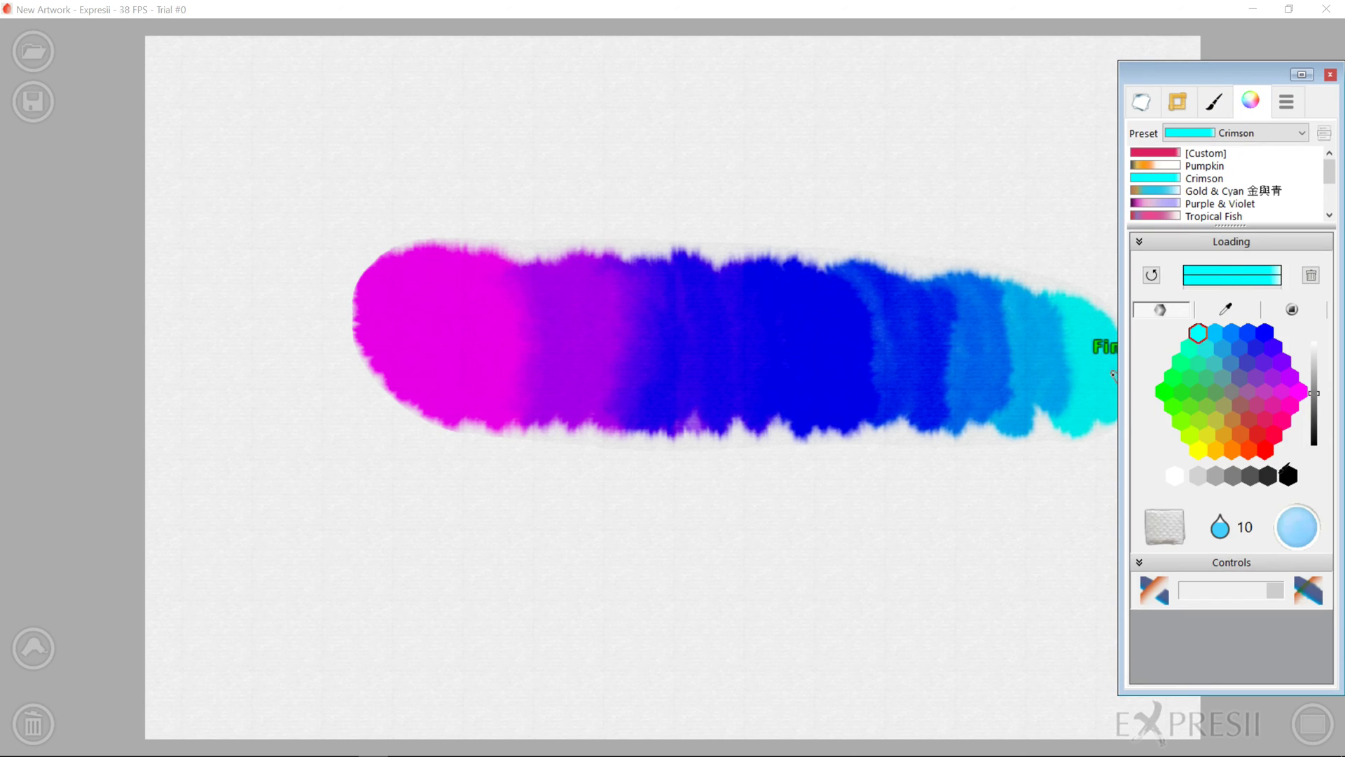
{"action": "left_click", "coordinate": [1165, 525]}
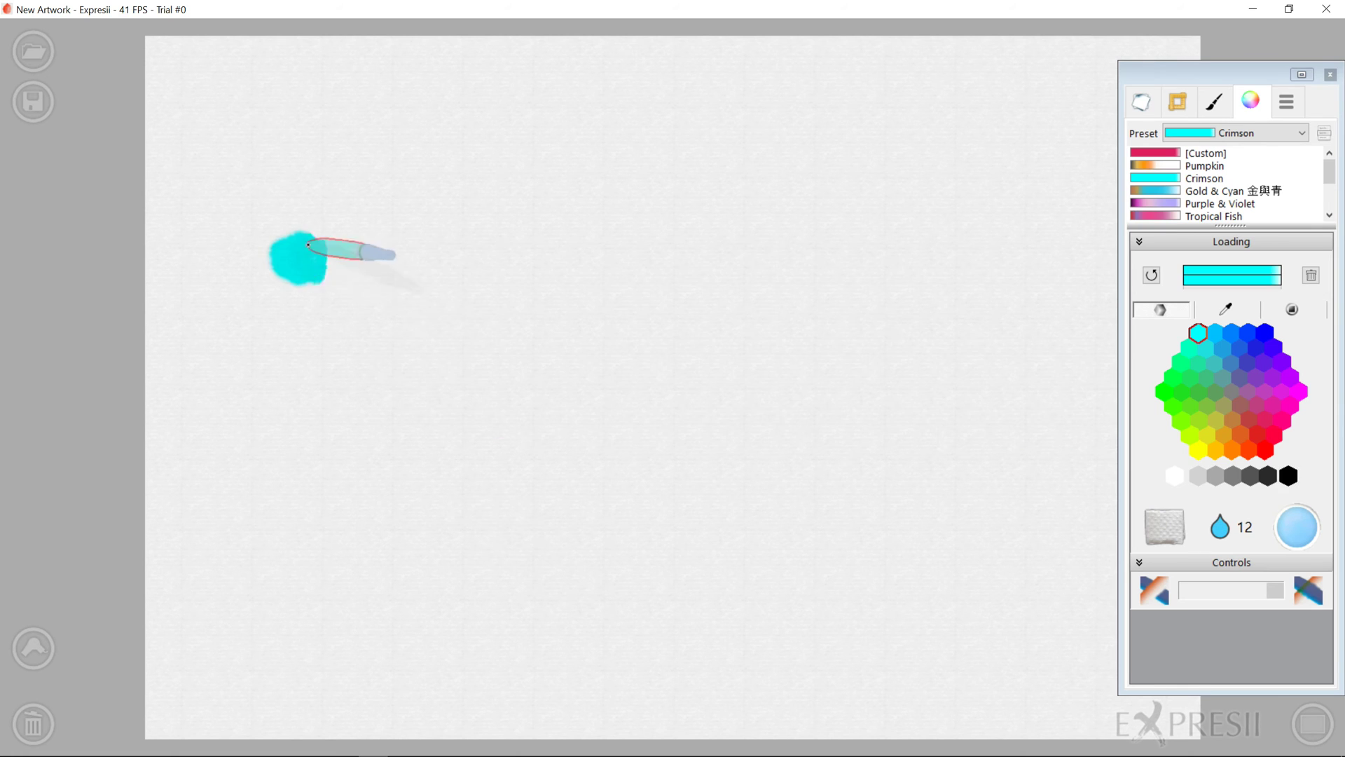
- Paint a horizontal band on a blank canvas that shades from cyan through sky blue to azure, blending the joins
{"action": "mouse_move", "coordinate": [346, 238]}
{"action": "left_mouse_down"}
{"action": "mouse_move", "coordinate": [429, 264]}
{"action": "mouse_move", "coordinate": [460, 179]}
{"action": "left_mouse_up"}
{"action": "mouse_move", "coordinate": [547, 237]}
{"action": "left_mouse_down"}
{"action": "mouse_move", "coordinate": [541, 287]}
{"action": "mouse_move", "coordinate": [524, 284]}
{"action": "mouse_move", "coordinate": [505, 236]}
{"action": "mouse_move", "coordinate": [487, 237]}
{"action": "mouse_move", "coordinate": [471, 301]}
{"action": "mouse_move", "coordinate": [423, 236]}
{"action": "left_mouse_up"}
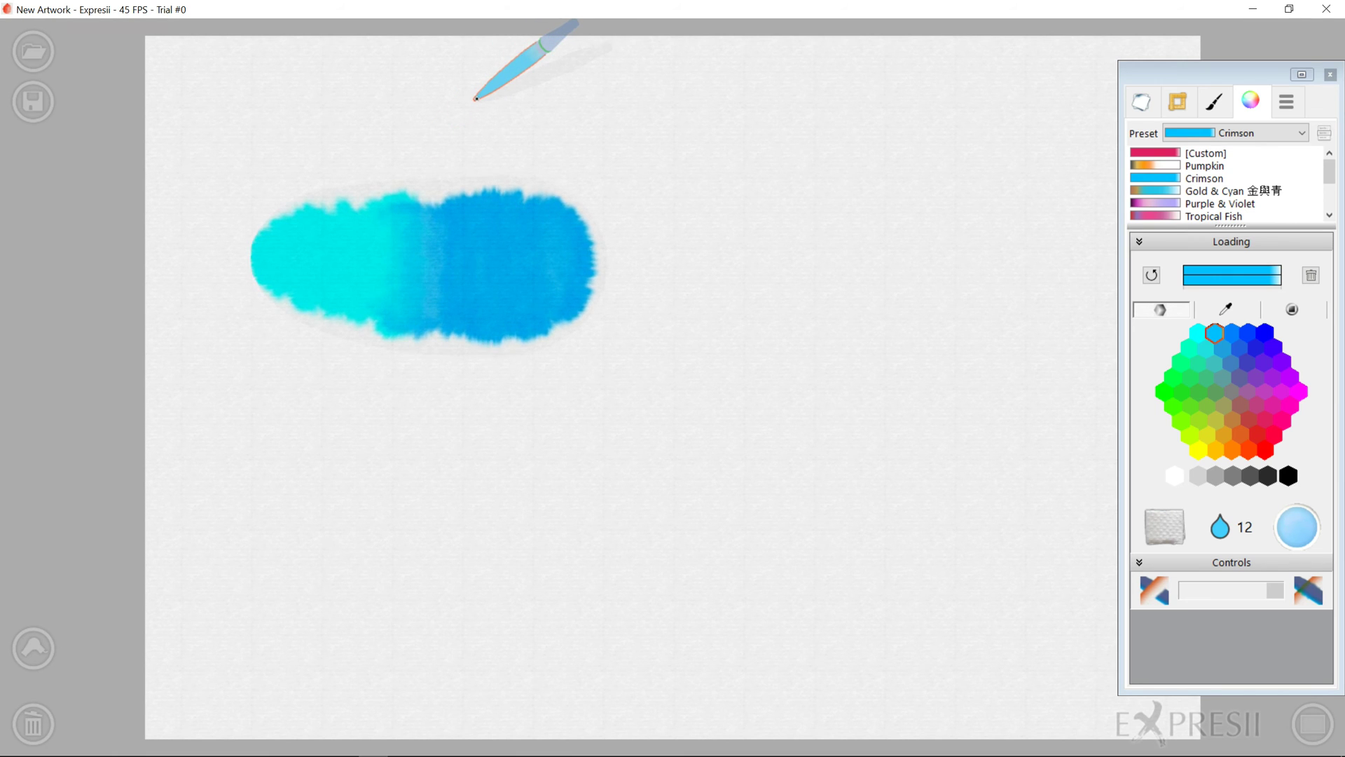
{"action": "mouse_move", "coordinate": [737, 223]}
{"action": "left_mouse_down"}
{"action": "mouse_move", "coordinate": [734, 261]}
{"action": "mouse_move", "coordinate": [726, 233]}
{"action": "mouse_move", "coordinate": [697, 311]}
{"action": "mouse_move", "coordinate": [681, 227]}
{"action": "mouse_move", "coordinate": [664, 210]}
{"action": "mouse_move", "coordinate": [652, 304]}
{"action": "mouse_move", "coordinate": [635, 309]}
{"action": "mouse_move", "coordinate": [620, 233]}
{"action": "mouse_move", "coordinate": [604, 243]}
{"action": "mouse_move", "coordinate": [593, 319]}
{"action": "mouse_move", "coordinate": [580, 238]}
{"action": "mouse_move", "coordinate": [553, 231]}
{"action": "left_mouse_up"}
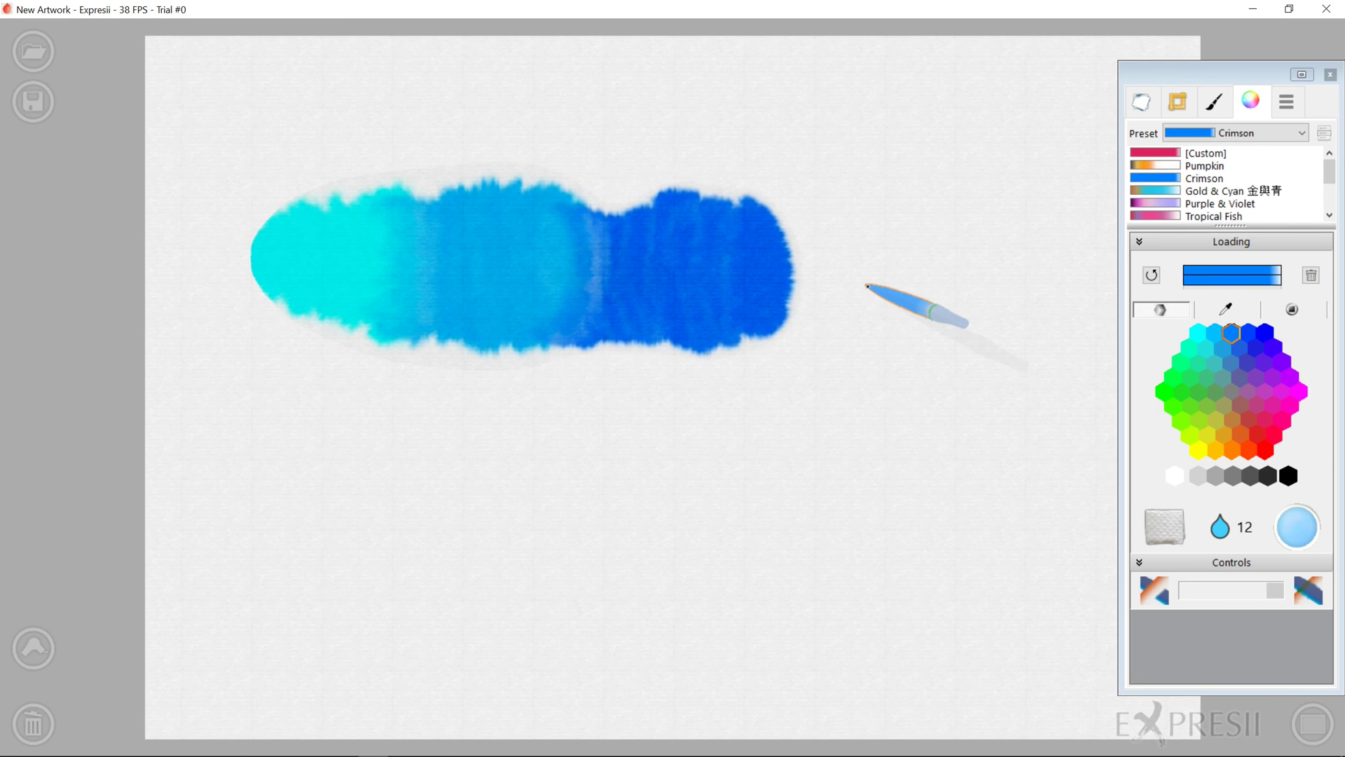
{"action": "mouse_move", "coordinate": [624, 290]}
{"action": "left_mouse_down"}
{"action": "mouse_move", "coordinate": [604, 240]}
{"action": "mouse_move", "coordinate": [589, 297]}
{"action": "mouse_move", "coordinate": [612, 314]}
{"action": "mouse_move", "coordinate": [605, 235]}
{"action": "left_mouse_up"}
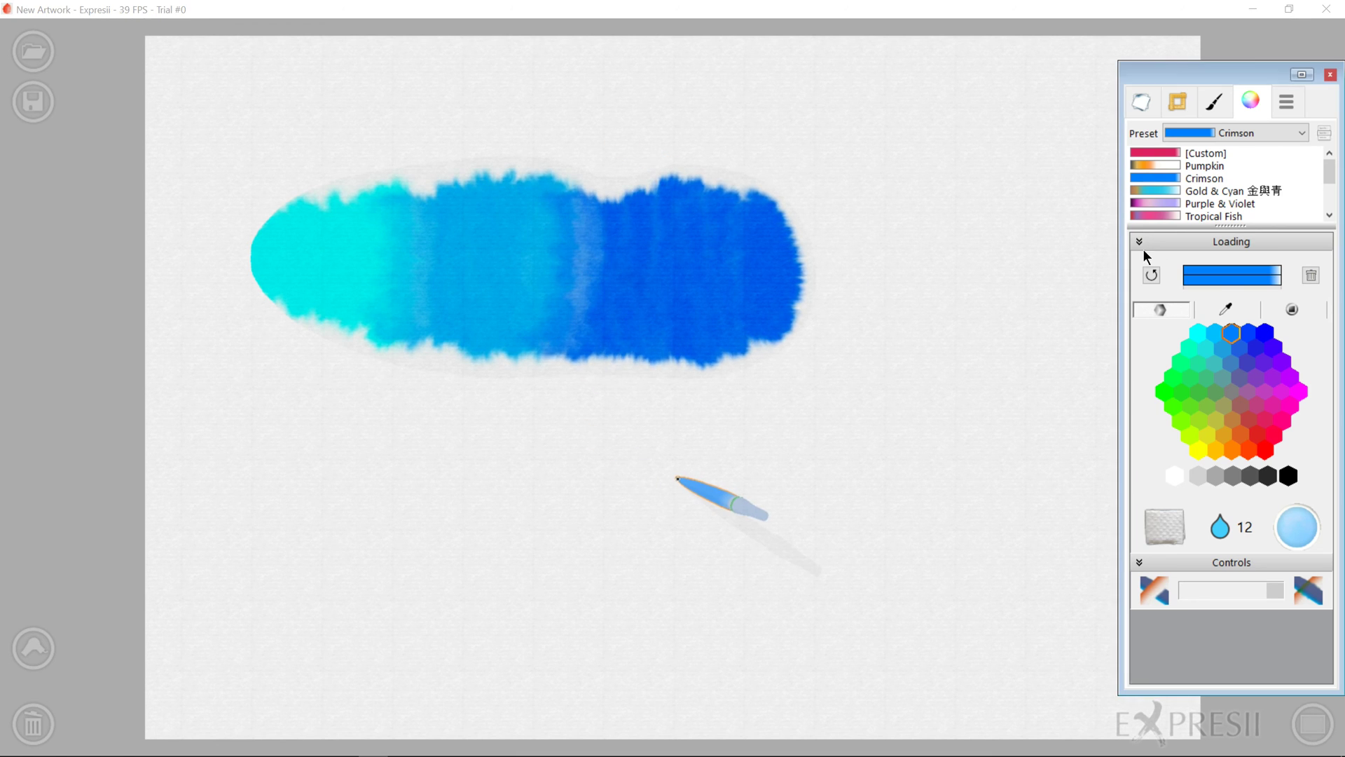
- Extend the cyan-to-azure band to the right with a deeper blue section and a pure blue section
{"action": "left_click", "coordinate": [1248, 333]}
{"action": "mouse_move", "coordinate": [932, 221]}
{"action": "left_mouse_down"}
{"action": "mouse_move", "coordinate": [910, 343]}
{"action": "mouse_move", "coordinate": [894, 321]}
{"action": "mouse_move", "coordinate": [872, 336]}
{"action": "mouse_move", "coordinate": [854, 217]}
{"action": "mouse_move", "coordinate": [835, 216]}
{"action": "mouse_move", "coordinate": [819, 263]}
{"action": "mouse_move", "coordinate": [802, 226]}
{"action": "mouse_move", "coordinate": [789, 313]}
{"action": "mouse_move", "coordinate": [787, 234]}
{"action": "mouse_move", "coordinate": [768, 220]}
{"action": "mouse_move", "coordinate": [825, 242]}
{"action": "mouse_move", "coordinate": [827, 299]}
{"action": "mouse_move", "coordinate": [809, 267]}
{"action": "mouse_move", "coordinate": [831, 287]}
{"action": "mouse_move", "coordinate": [797, 279]}
{"action": "mouse_move", "coordinate": [821, 265]}
{"action": "mouse_move", "coordinate": [831, 361]}
{"action": "left_mouse_up"}
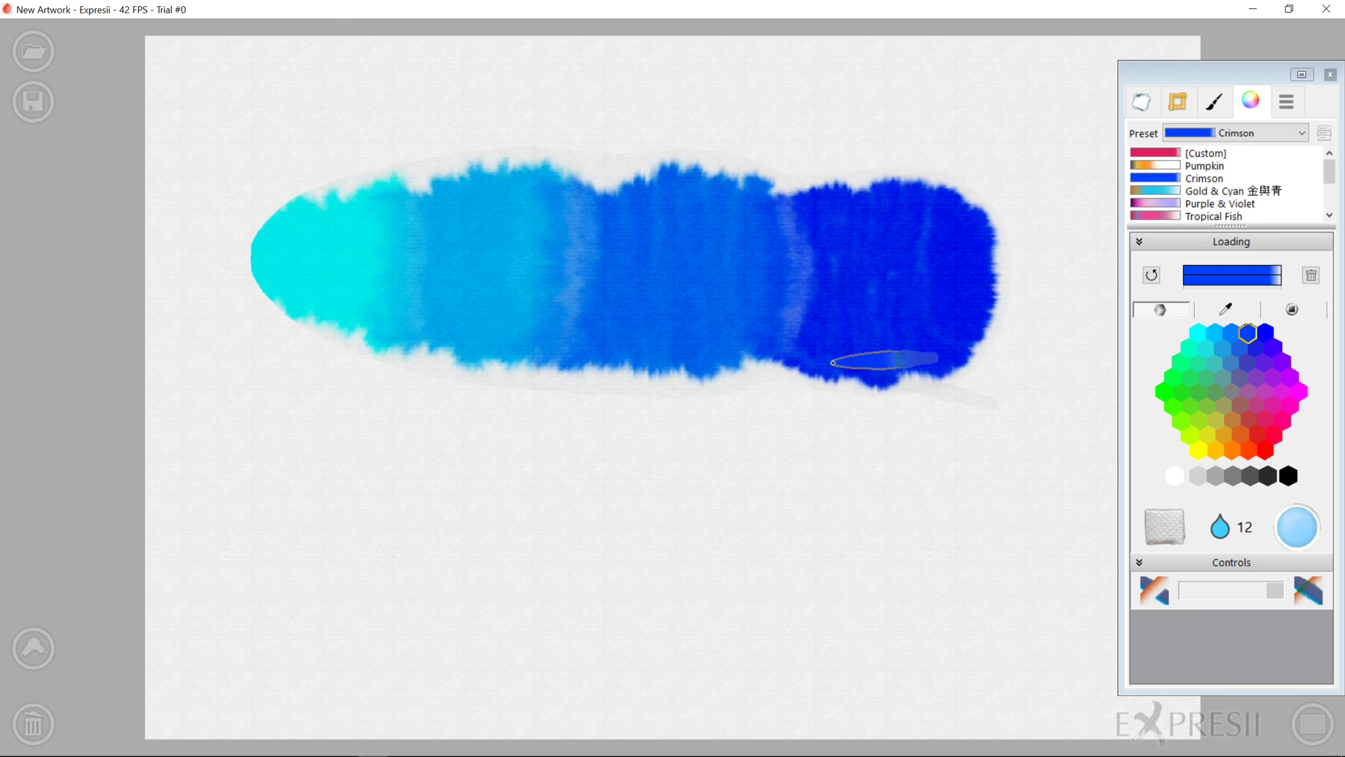
{"action": "left_click", "coordinate": [1264, 333]}
{"action": "mouse_move", "coordinate": [1083, 224]}
{"action": "left_mouse_down"}
{"action": "mouse_move", "coordinate": [1069, 334]}
{"action": "mouse_move", "coordinate": [1059, 223]}
{"action": "mouse_move", "coordinate": [1033, 318]}
{"action": "mouse_move", "coordinate": [1025, 206]}
{"action": "mouse_move", "coordinate": [1000, 360]}
{"action": "mouse_move", "coordinate": [993, 212]}
{"action": "mouse_move", "coordinate": [975, 324]}
{"action": "mouse_move", "coordinate": [962, 251]}
{"action": "mouse_move", "coordinate": [1004, 241]}
{"action": "left_mouse_up"}
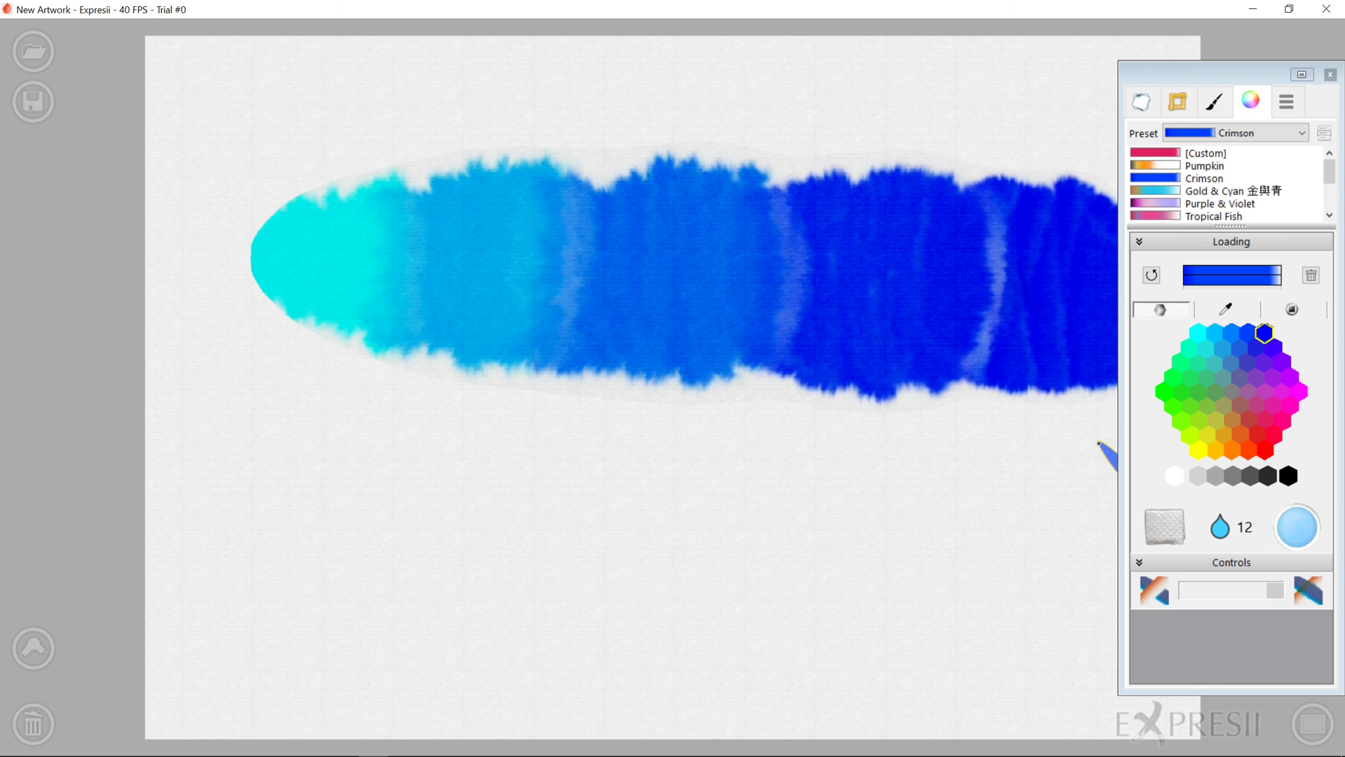
- Add moisture to the paper around the painted band and paint a small blue squiggle just below it
{"action": "left_click", "coordinate": [1154, 98]}
{"action": "left_click", "coordinate": [1167, 98]}
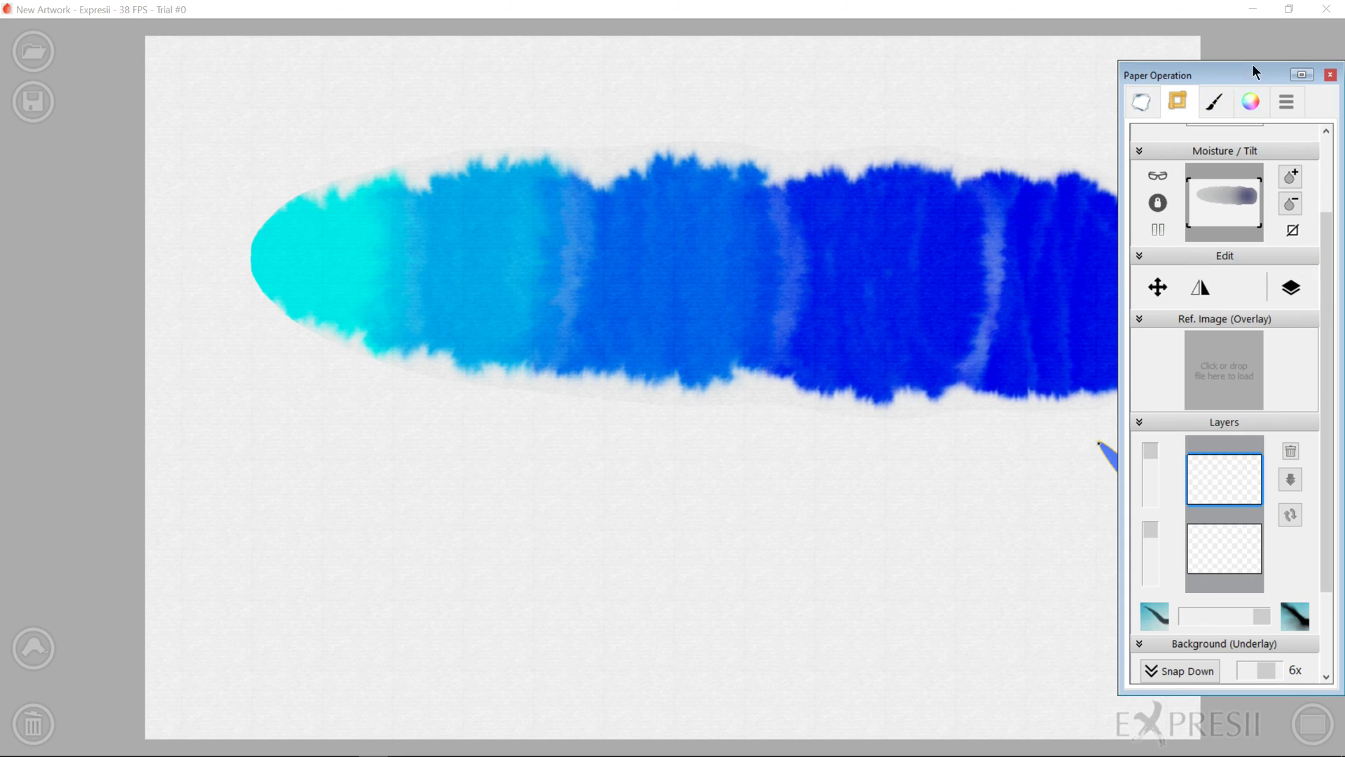
{"action": "left_click", "coordinate": [1288, 184]}
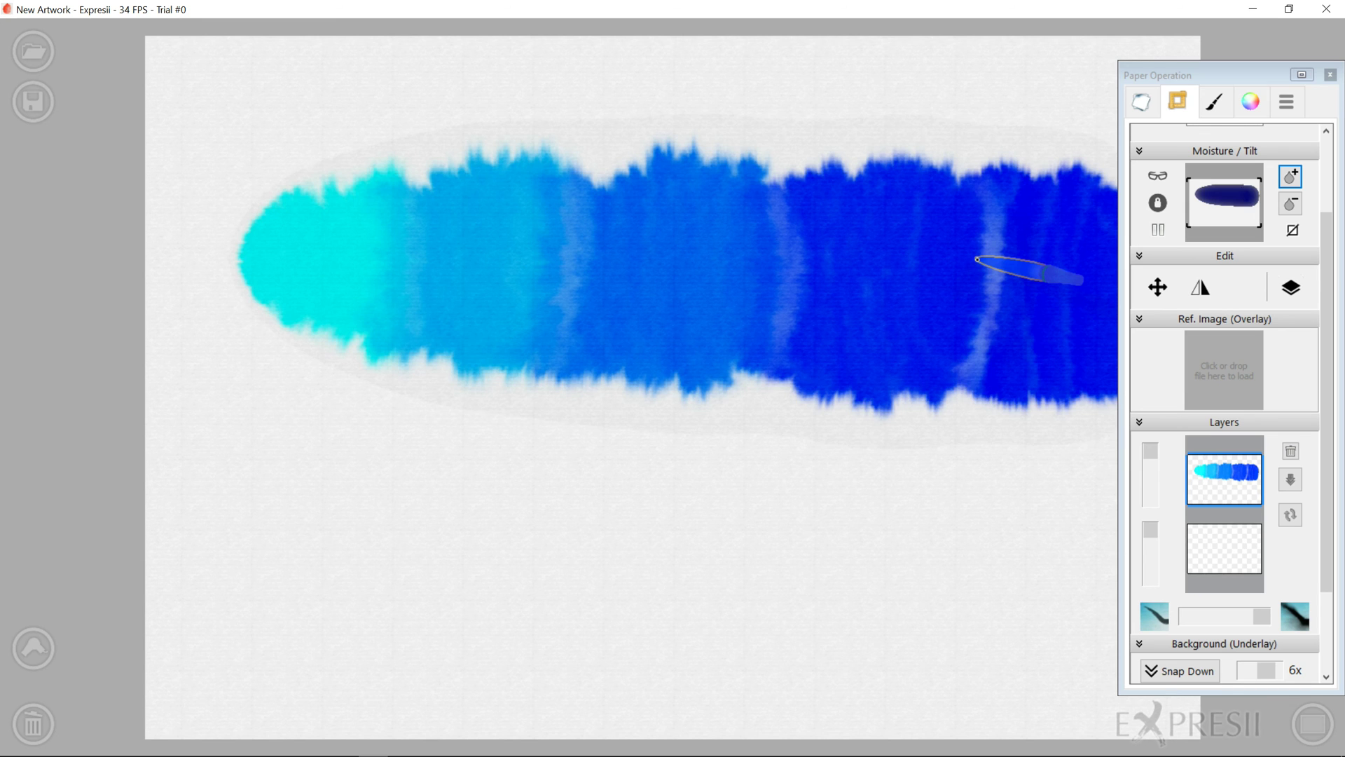
{"action": "left_click_drag", "start_coordinate": [743, 425], "coordinate": [823, 452]}
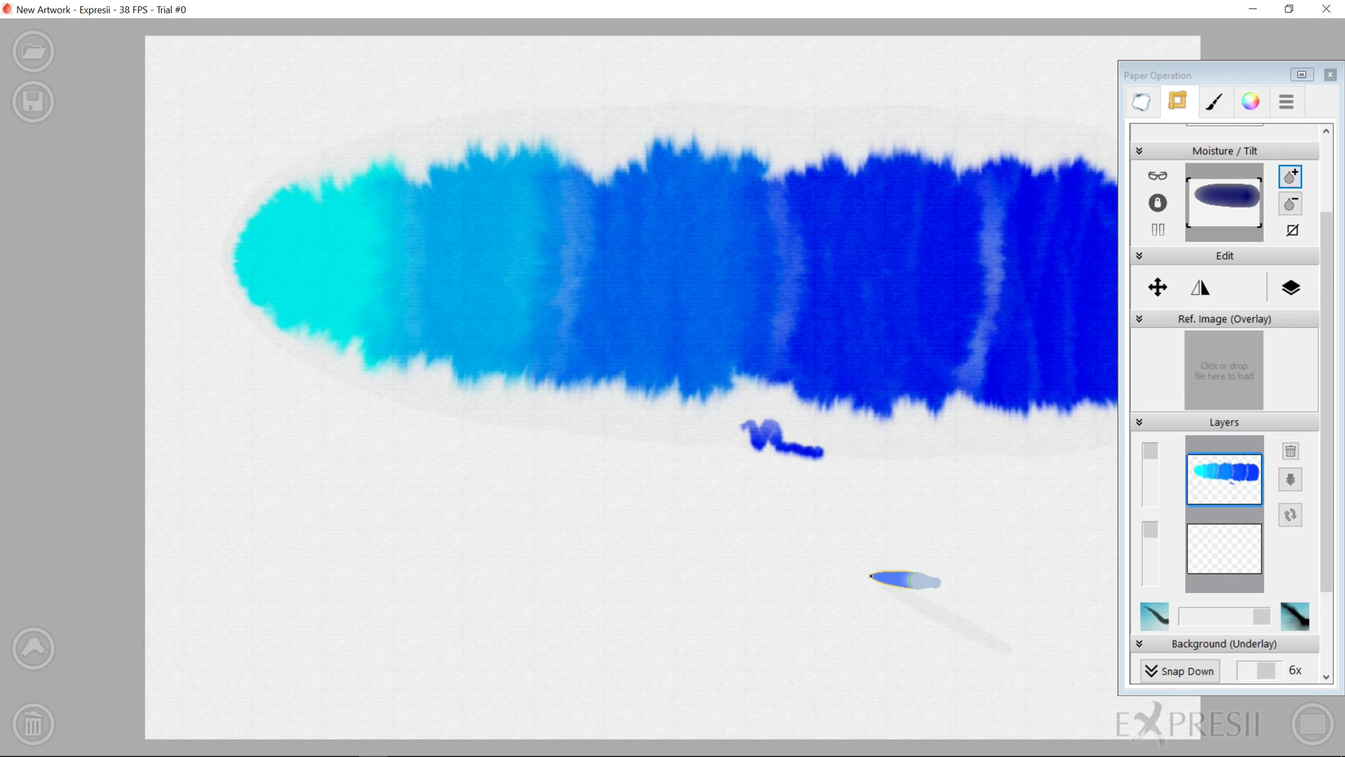
- Paint a thin cyan stroke near the canvas's lower left and extend it with sky blue
{"action": "left_click", "coordinate": [1251, 101]}
{"action": "left_click", "coordinate": [1204, 178]}
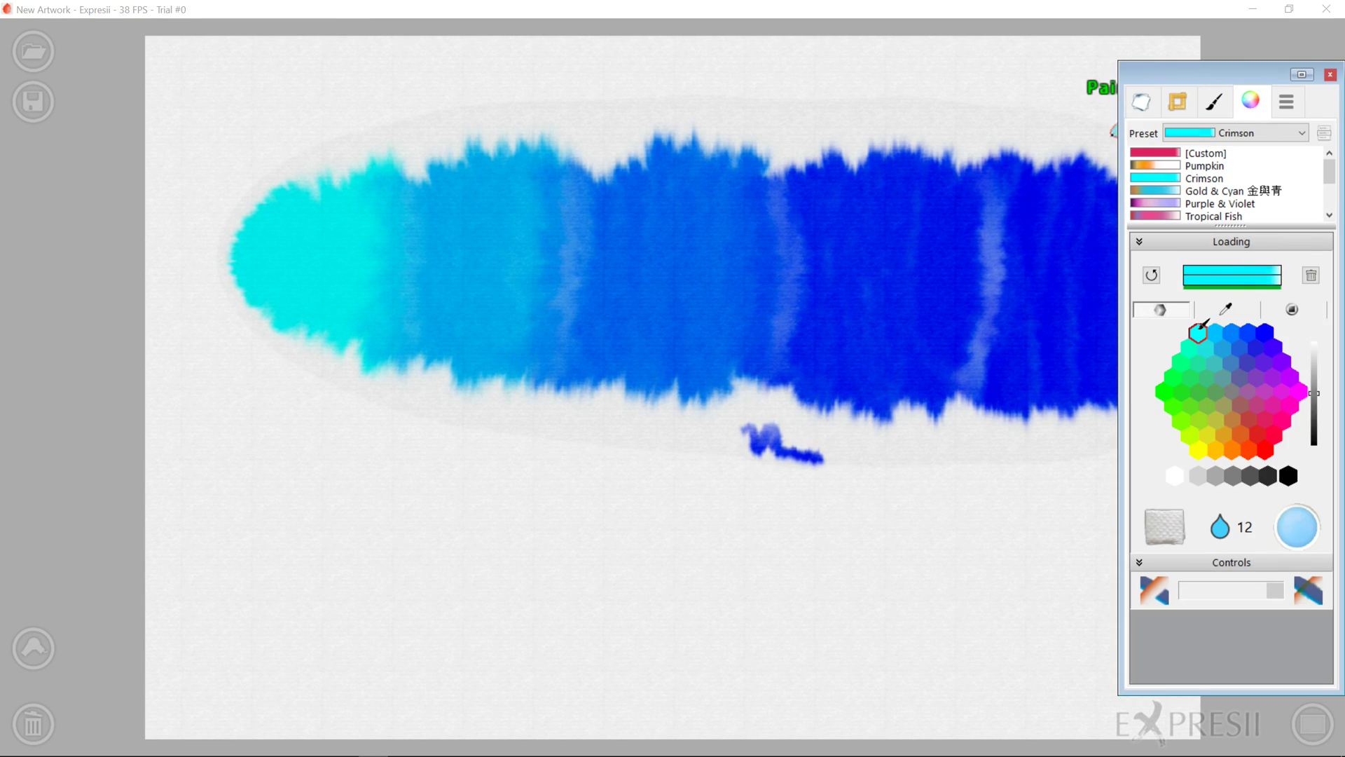
{"action": "left_click_drag", "start_coordinate": [321, 538], "coordinate": [406, 538]}
{"action": "left_click", "coordinate": [1215, 333]}
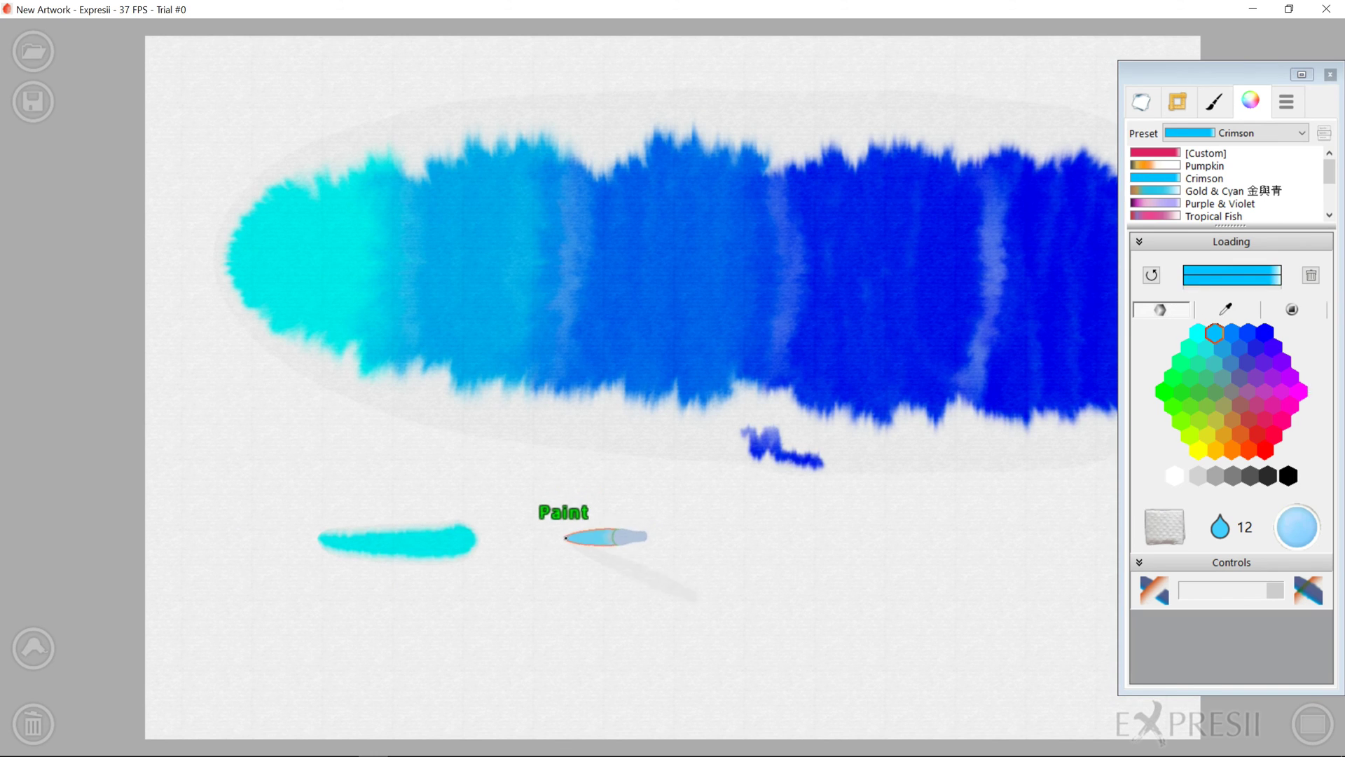
{"action": "left_click_drag", "start_coordinate": [565, 537], "coordinate": [414, 540]}
- Continue the thin stroke to the right with azure, deeper blue and pure blue sections
{"action": "left_click", "coordinate": [1232, 332]}
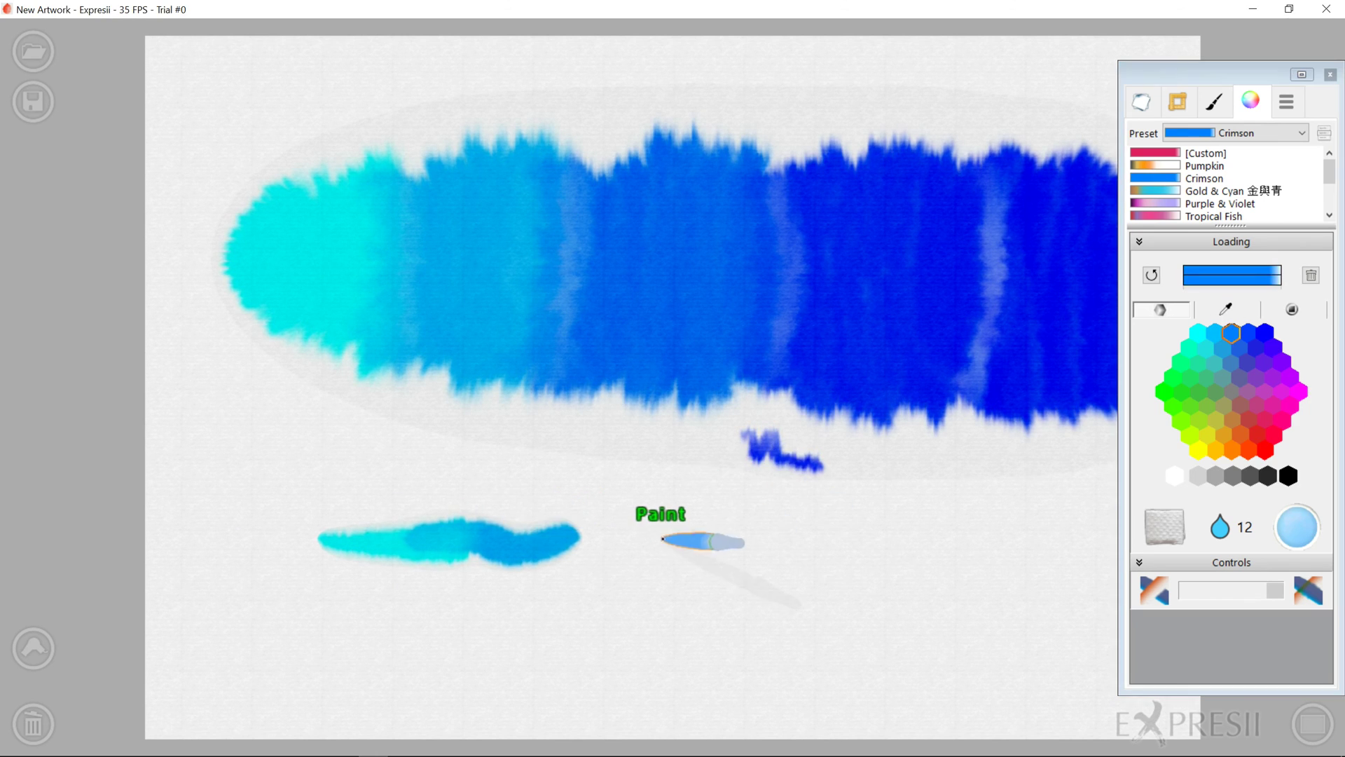
{"action": "left_click_drag", "start_coordinate": [694, 541], "coordinate": [525, 542]}
{"action": "left_click", "coordinate": [1247, 333]}
{"action": "left_click_drag", "start_coordinate": [773, 542], "coordinate": [676, 542]}
{"action": "left_click", "coordinate": [1265, 332]}
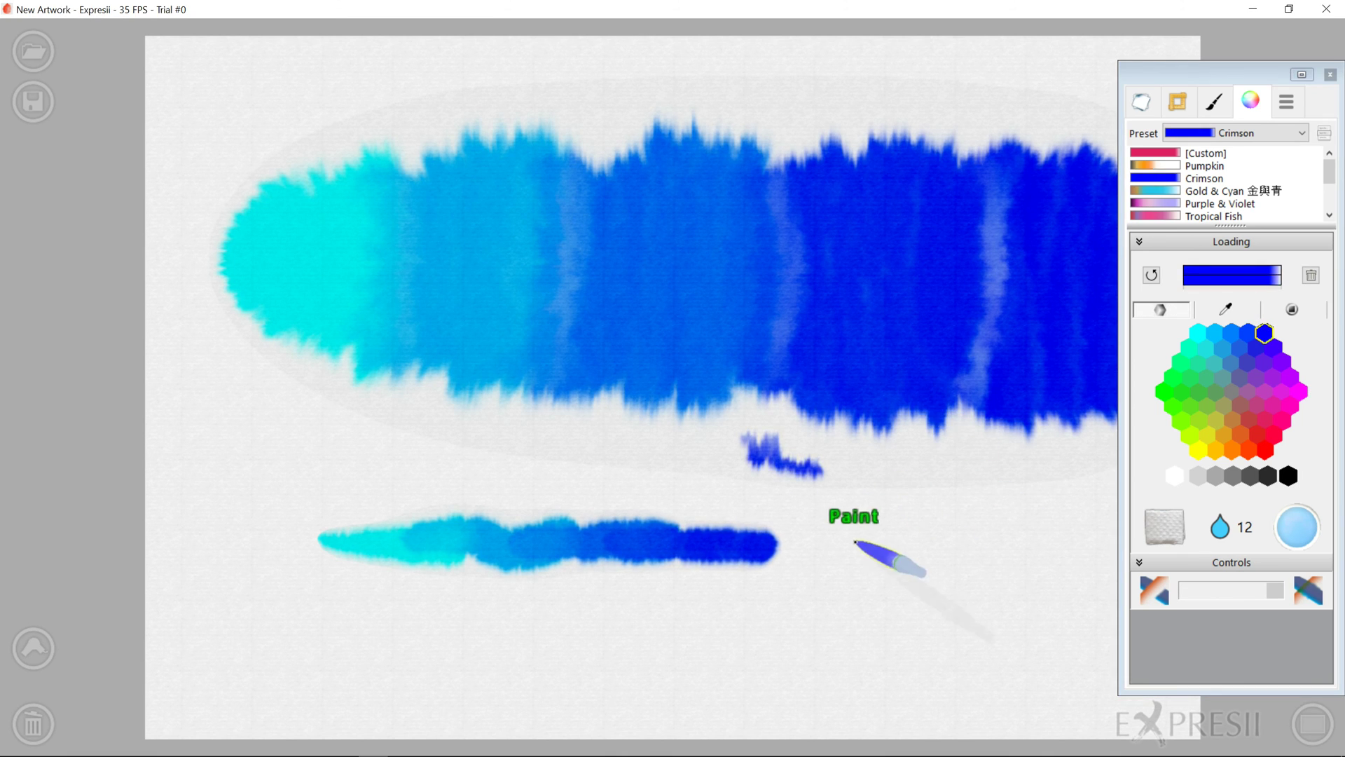
{"action": "left_click_drag", "start_coordinate": [867, 546], "coordinate": [767, 545]}
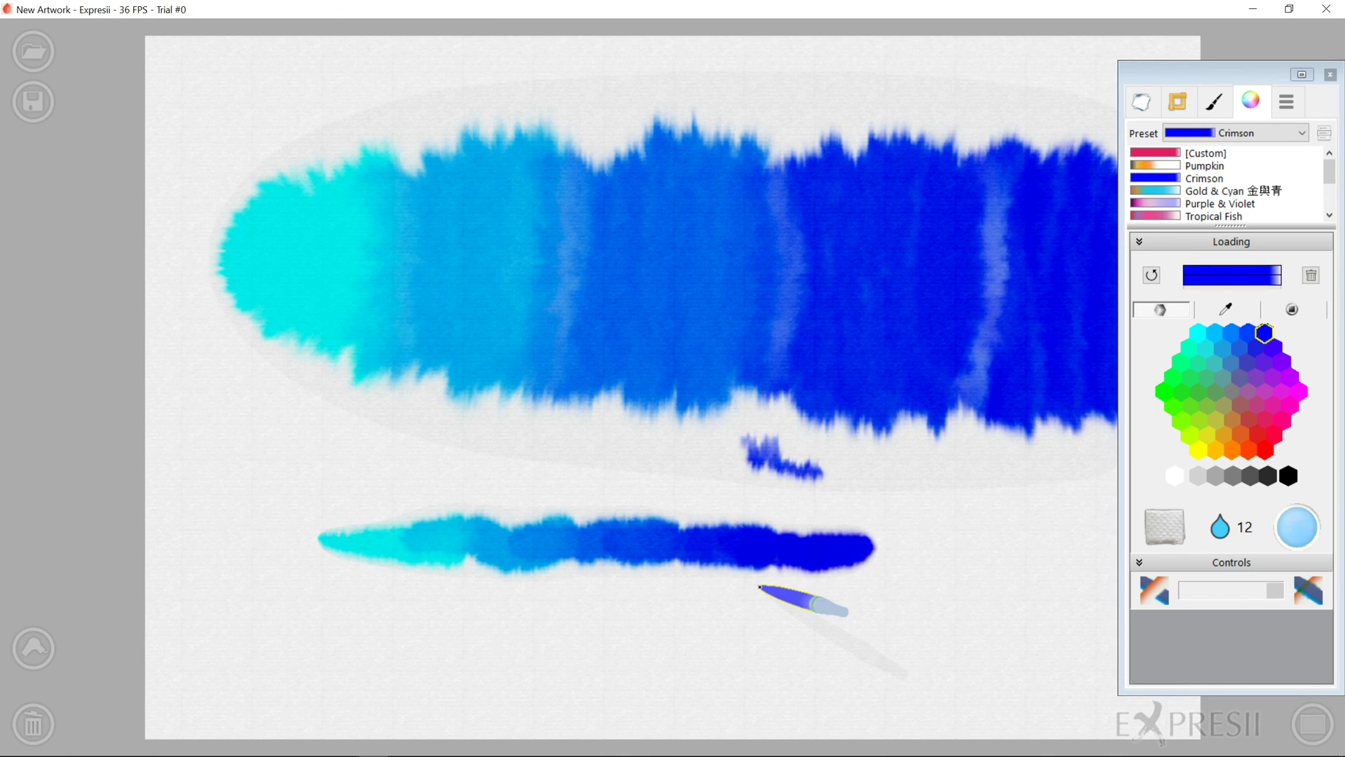